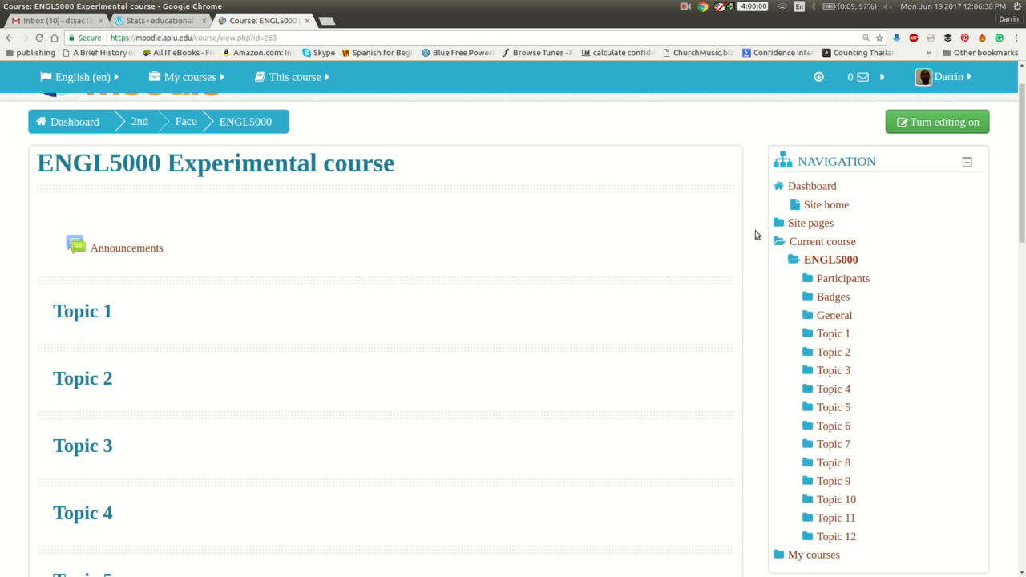
# Open the ENGL5000 Experimental question bank and scroll through its 9 existing questions.
pyautogui.scroll(-5, 756, 235)
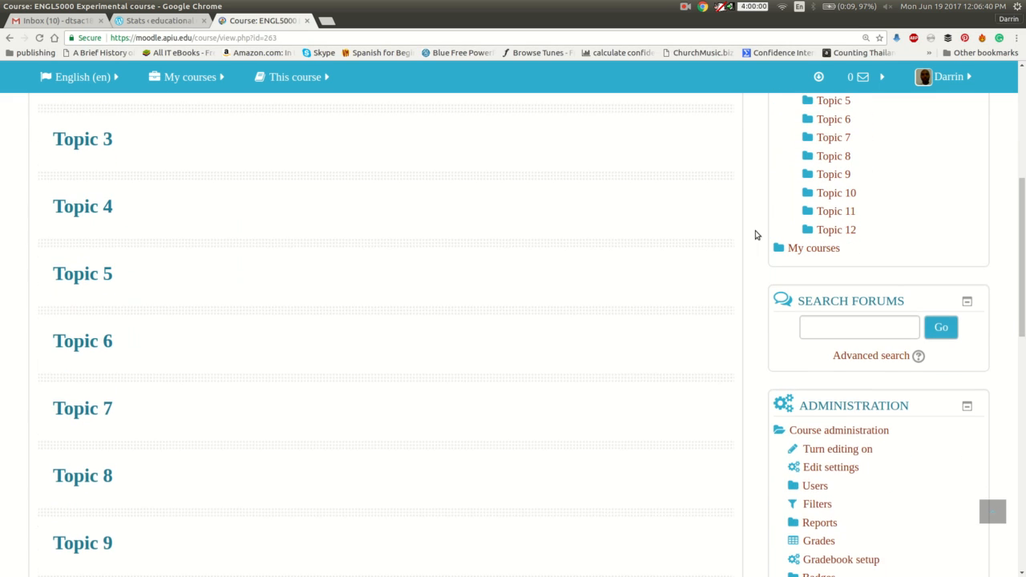
pyautogui.scroll(-5, 756, 348)
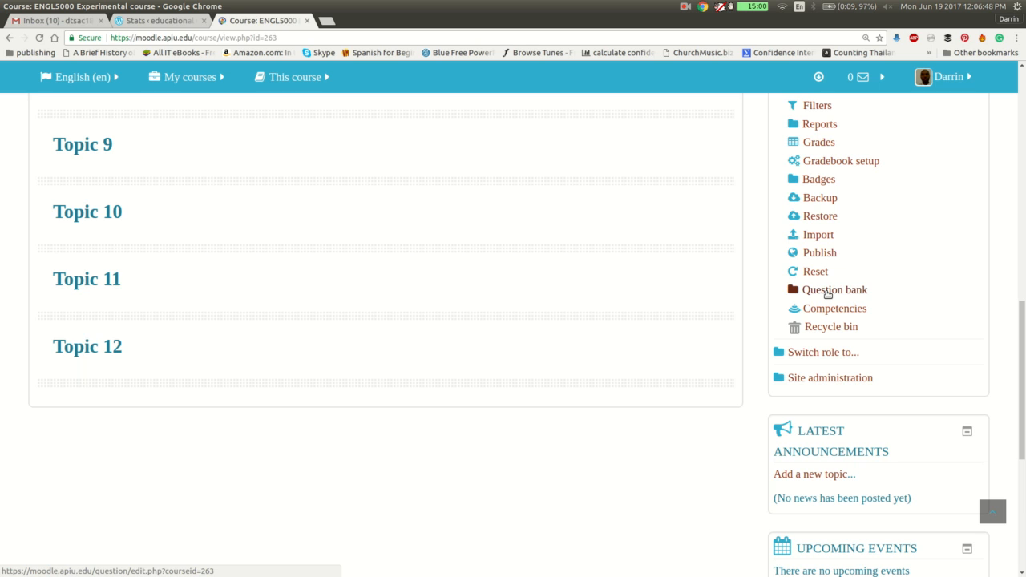
pyautogui.click(827, 292)
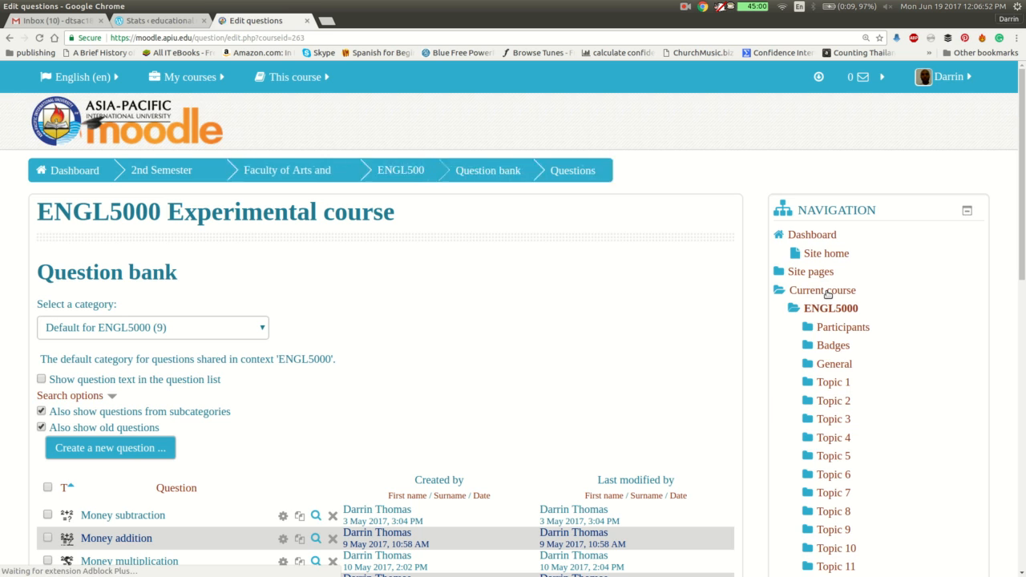
pyautogui.scroll(-3, 828, 294)
pyautogui.scroll(-1, 827, 295)
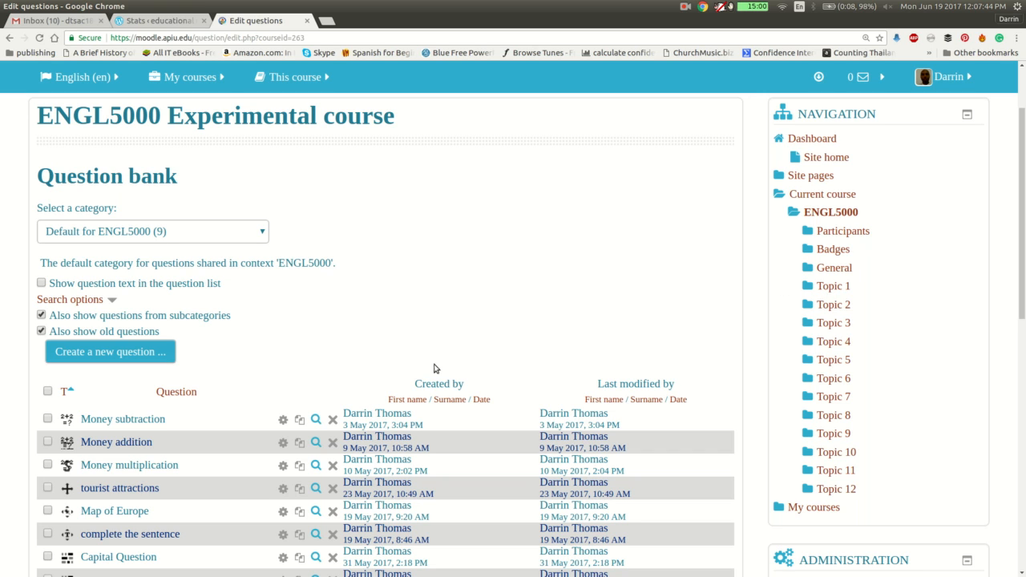
# Create a new question of type Embedded answers (Cloze) in the default category.
pyautogui.click(129, 353)
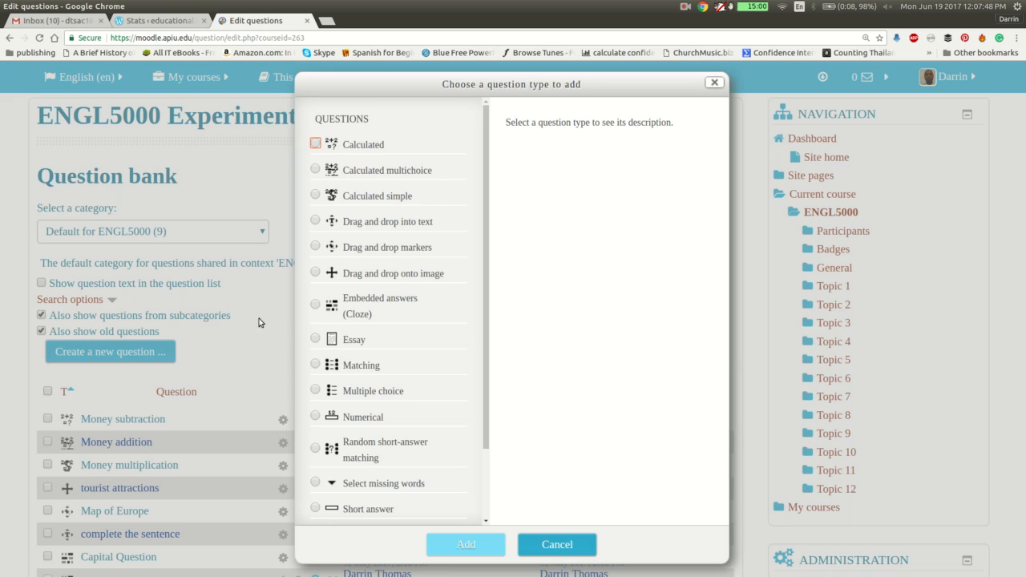
pyautogui.click(324, 309)
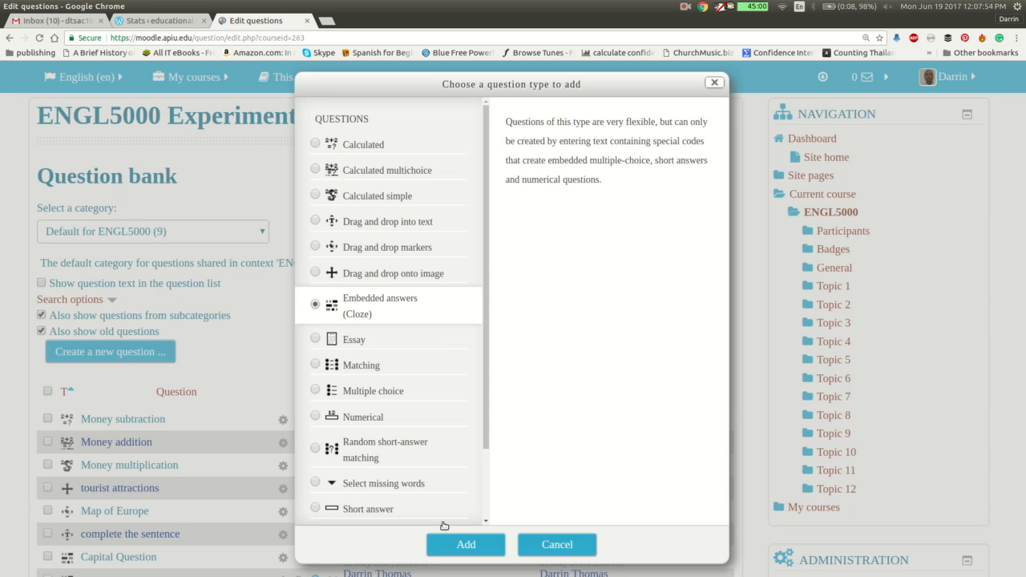
pyautogui.click(451, 546)
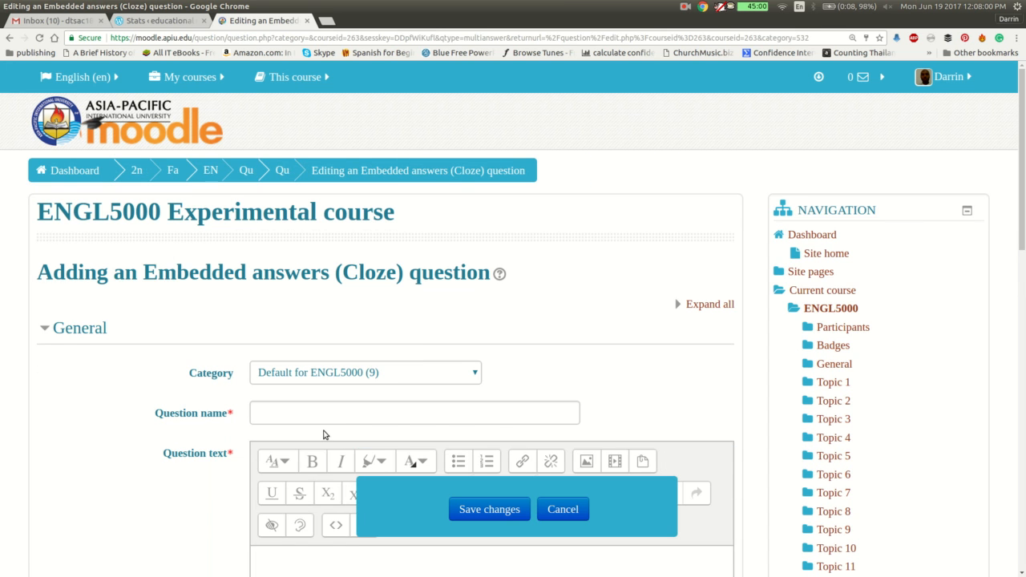
# Enter 'cloze addition' as the question name.
pyautogui.scroll(-3, 325, 433)
pyautogui.scroll(-1, 326, 433)
pyautogui.click(334, 237)
pyautogui.write('clo')
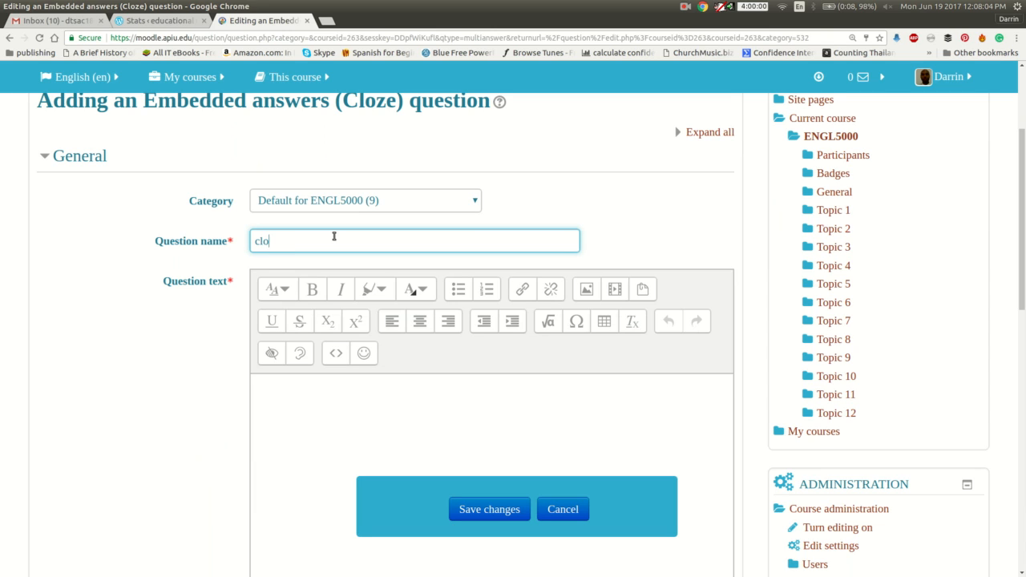
pyautogui.write('ze addition')
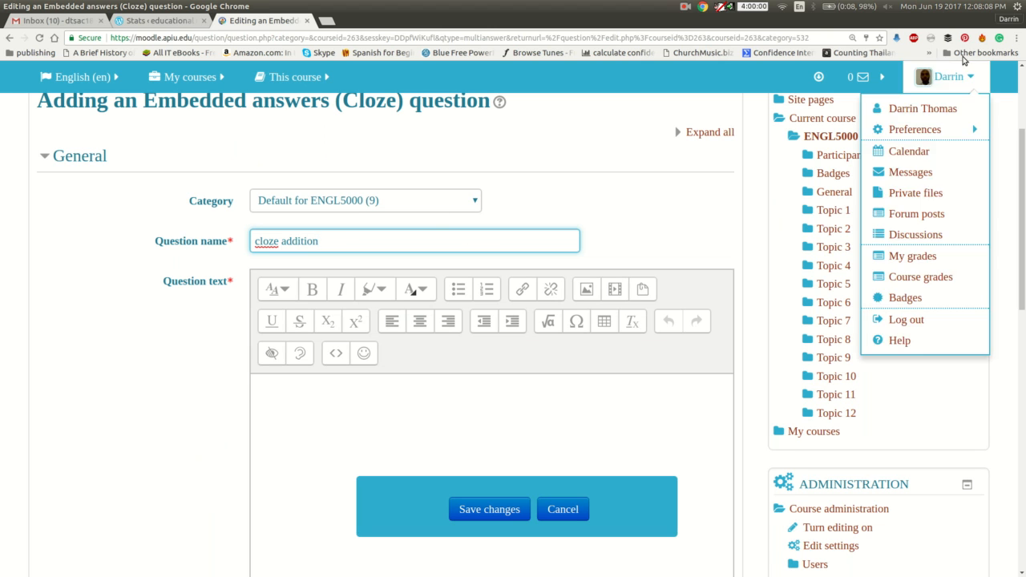
# Turn off Grammarly's grammar and spelling checks for this site, then place the cursor in Question text.
pyautogui.click(1000, 39)
pyautogui.click(977, 94)
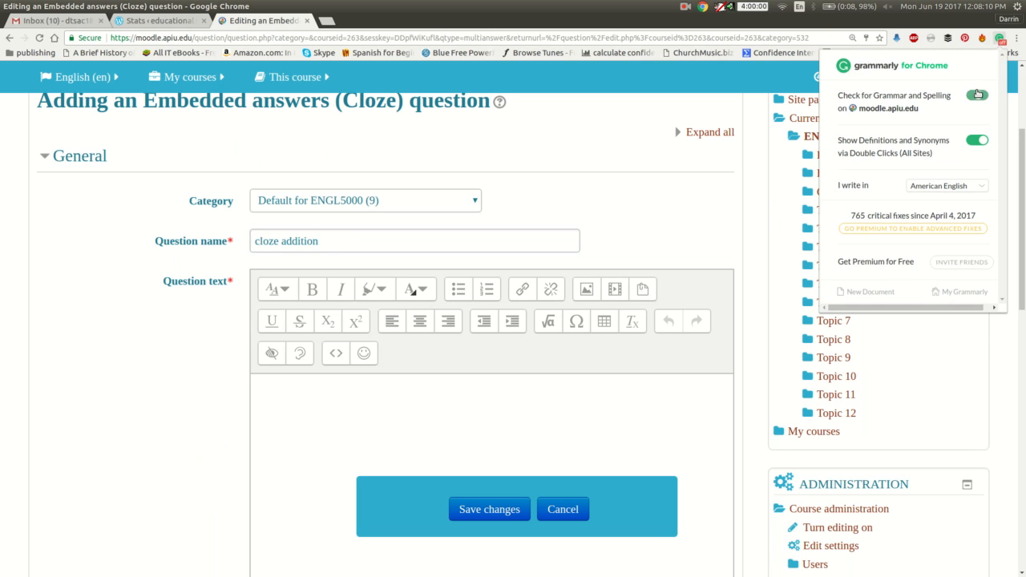
pyautogui.click(637, 185)
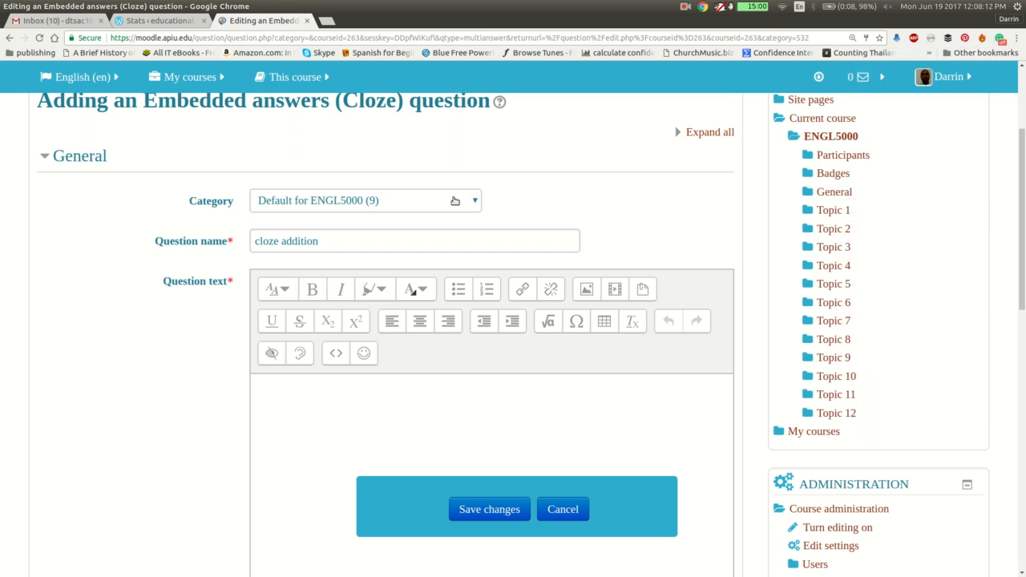
pyautogui.scroll(-4, 447, 213)
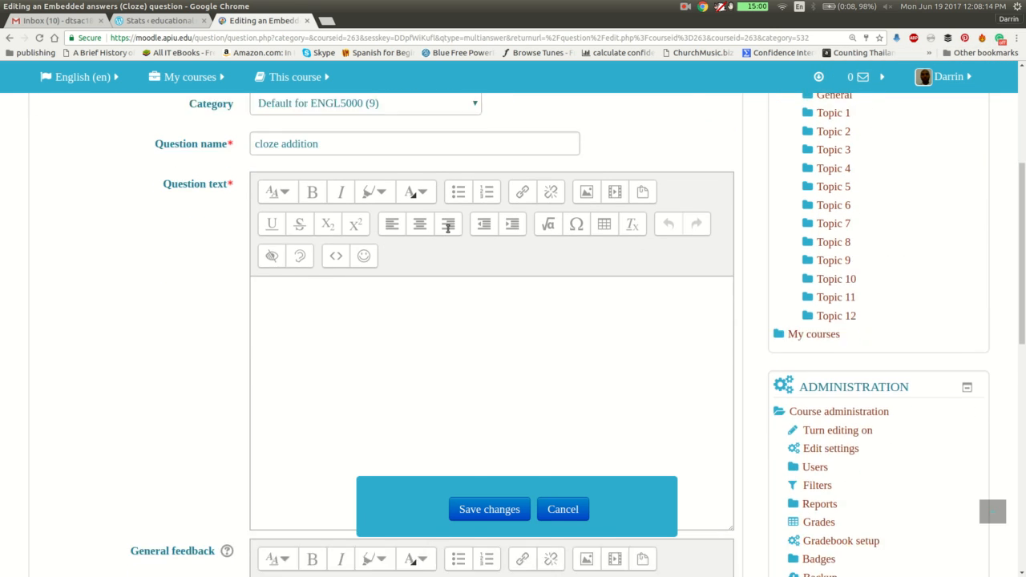
pyautogui.click(400, 262)
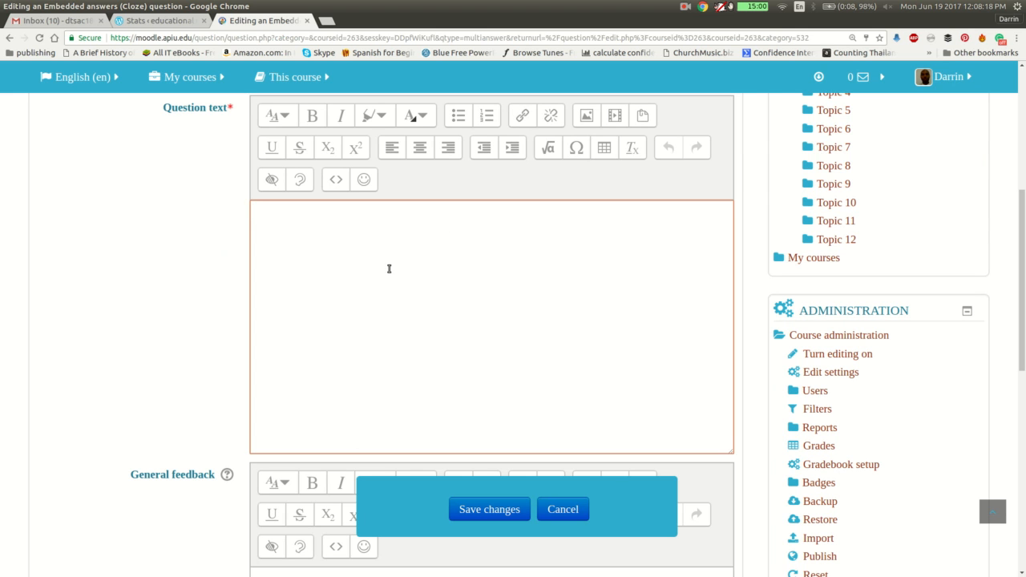
pyautogui.scroll(-5, 389, 268)
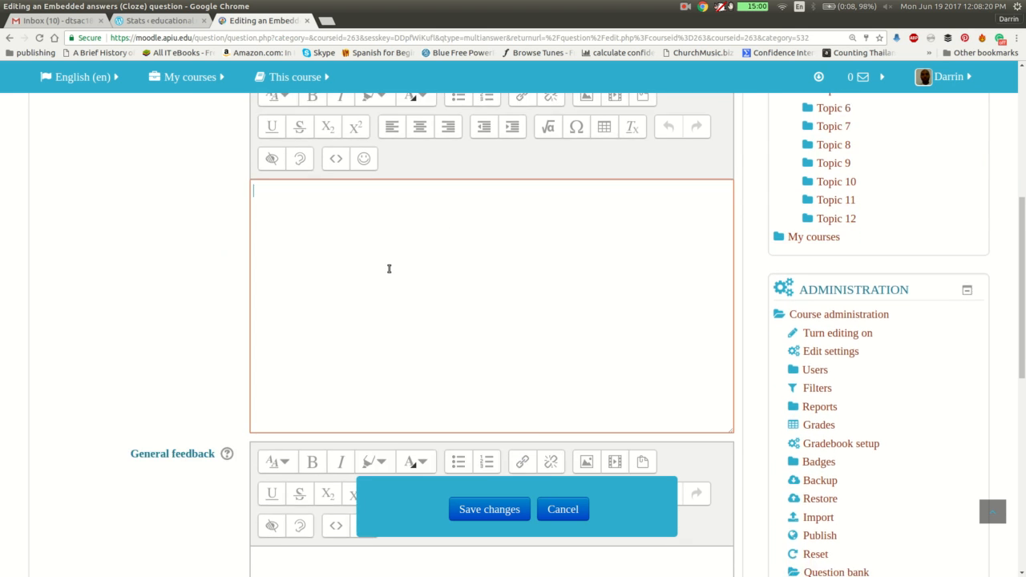
pyautogui.scroll(3, 388, 269)
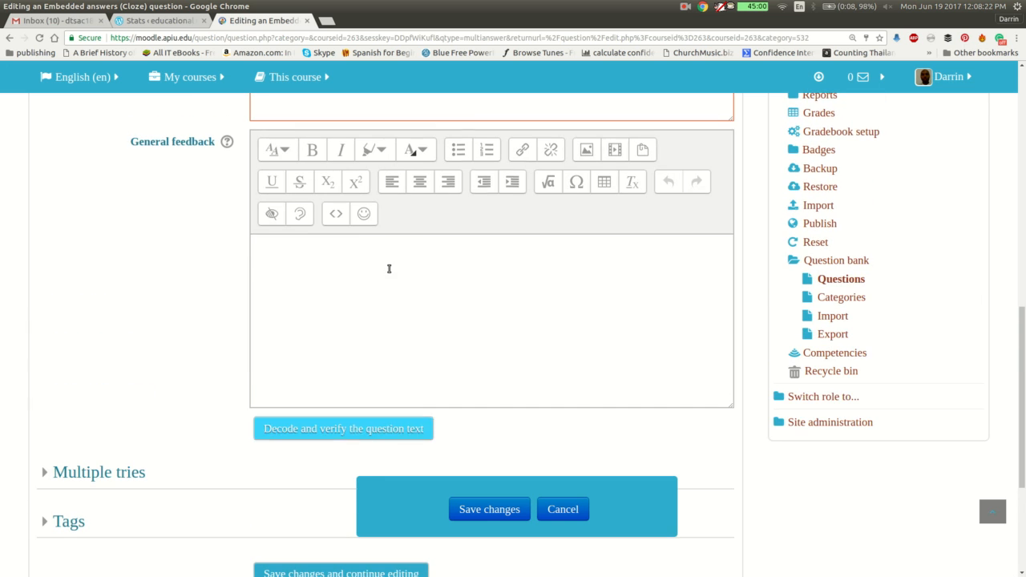
pyautogui.scroll(1, 389, 269)
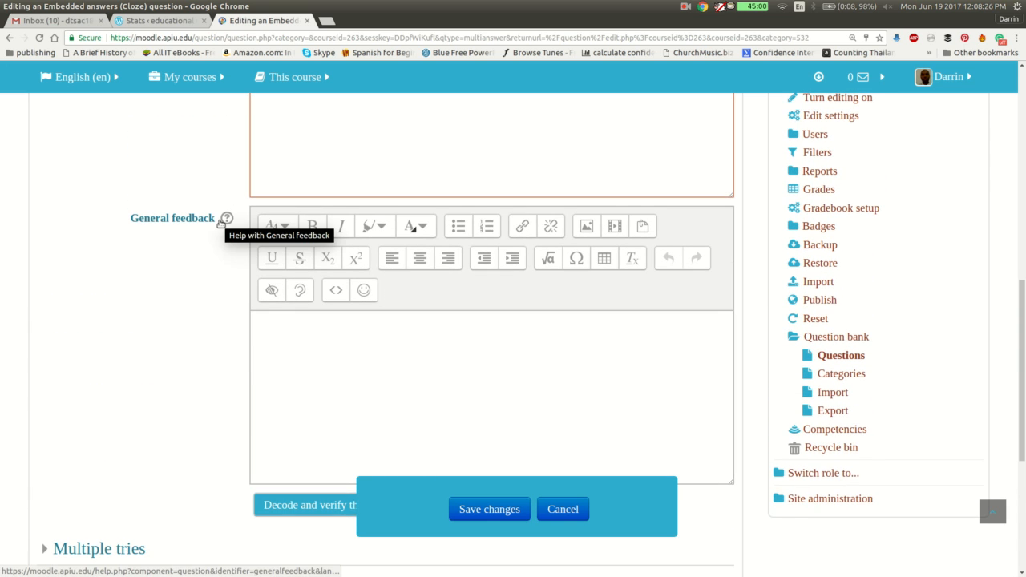
pyautogui.scroll(-3, 221, 224)
pyautogui.scroll(6, 219, 224)
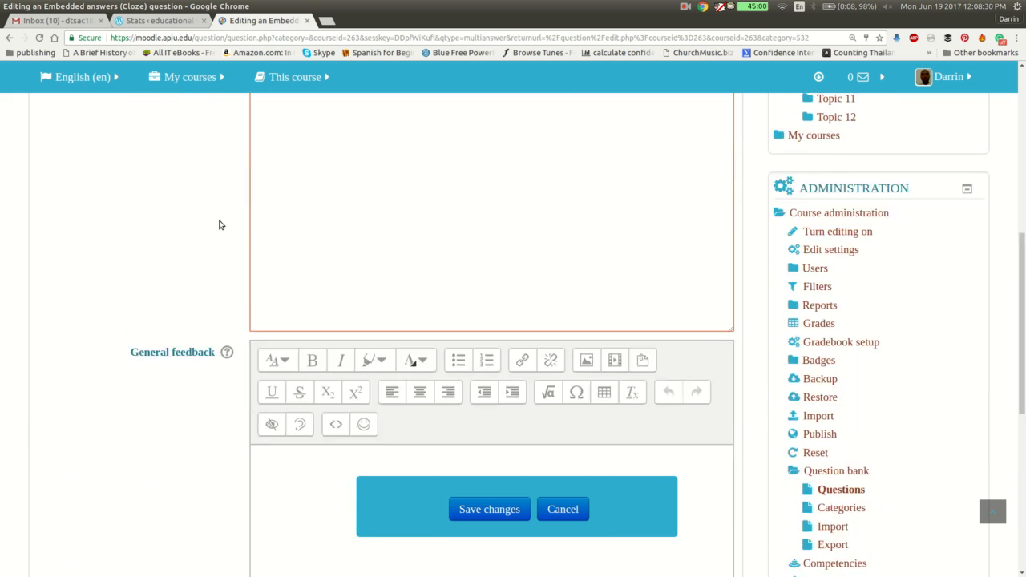
pyautogui.scroll(-6, 218, 225)
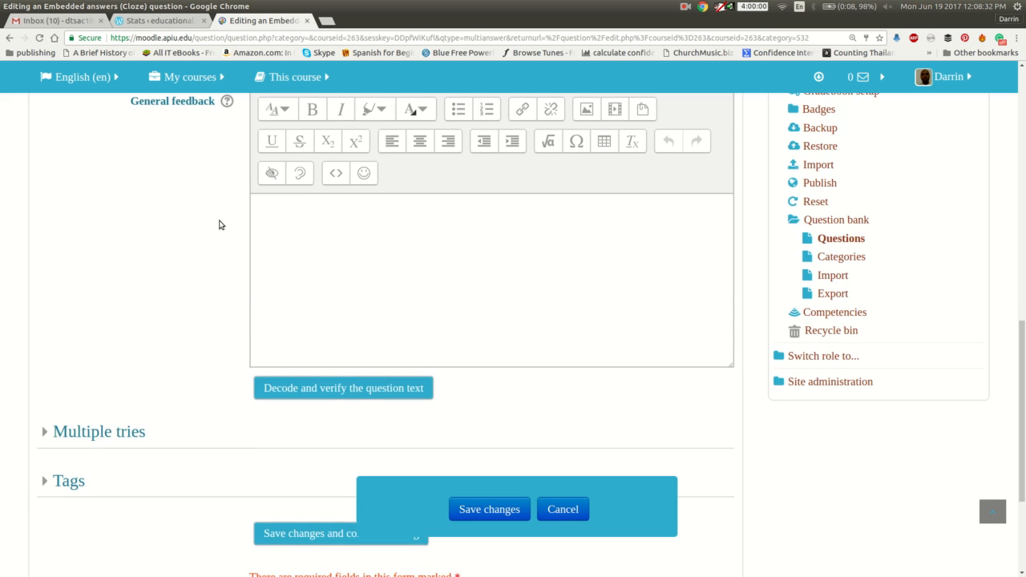
pyautogui.scroll(8, 218, 224)
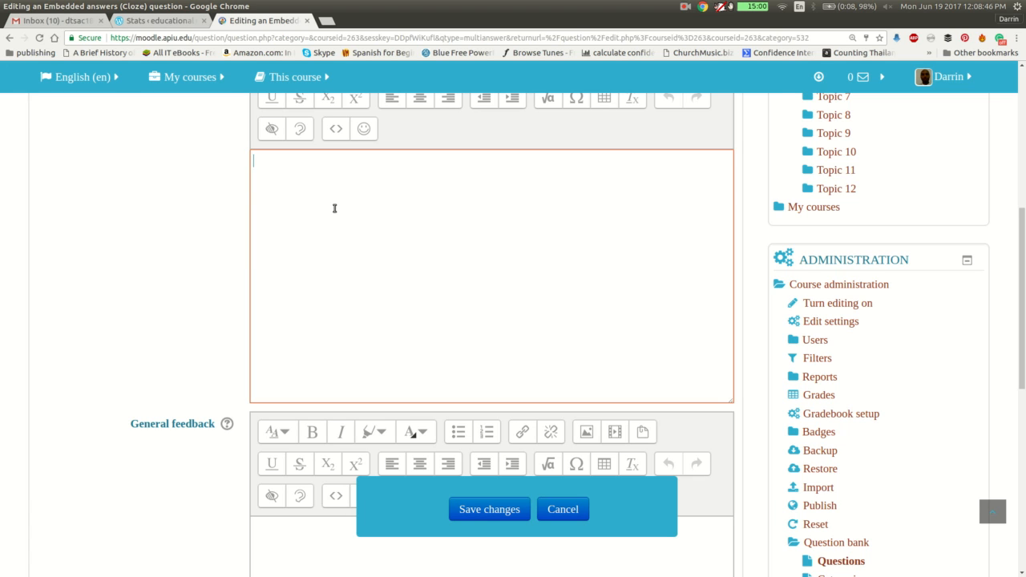
pyautogui.scroll(3, 364, 214)
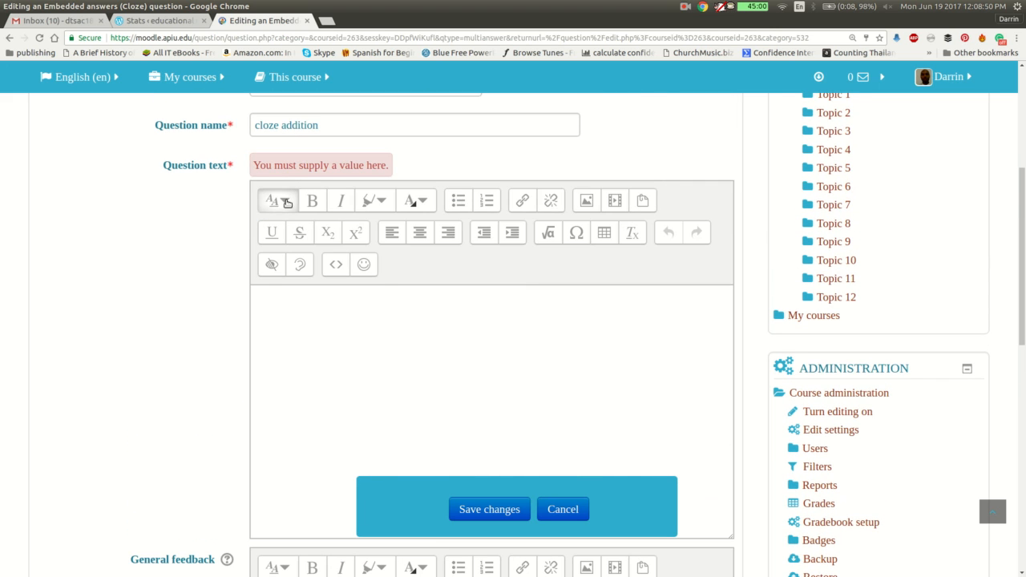
# Write the large-heading text 'Bob has 25 dollars. He buys some pens for $1.20. How much money does Bob have left?'.
pyautogui.click(287, 202)
pyautogui.click(293, 228)
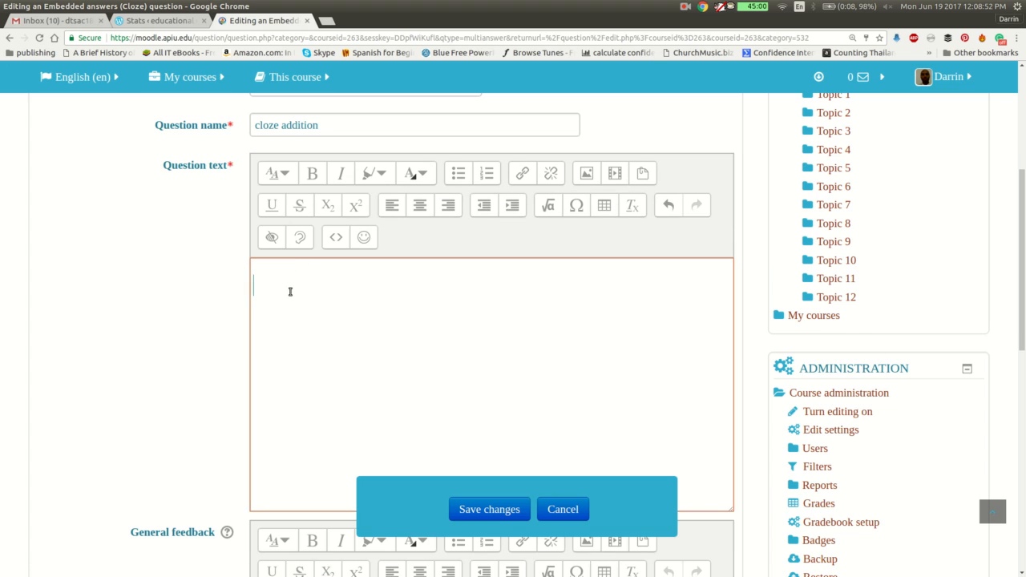
pyautogui.write('Bob has 25 dollars. ')
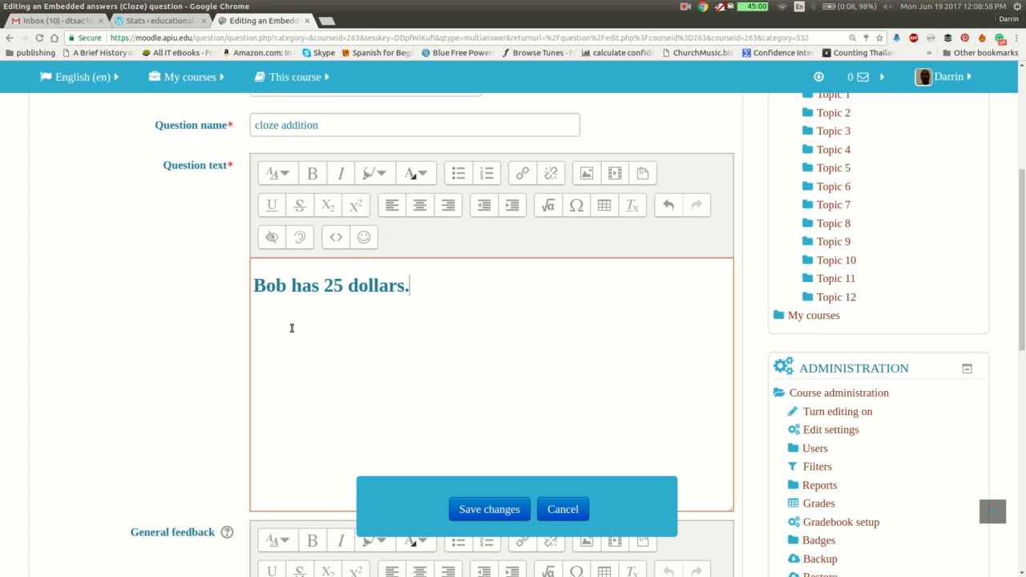
pyautogui.write('He buy')
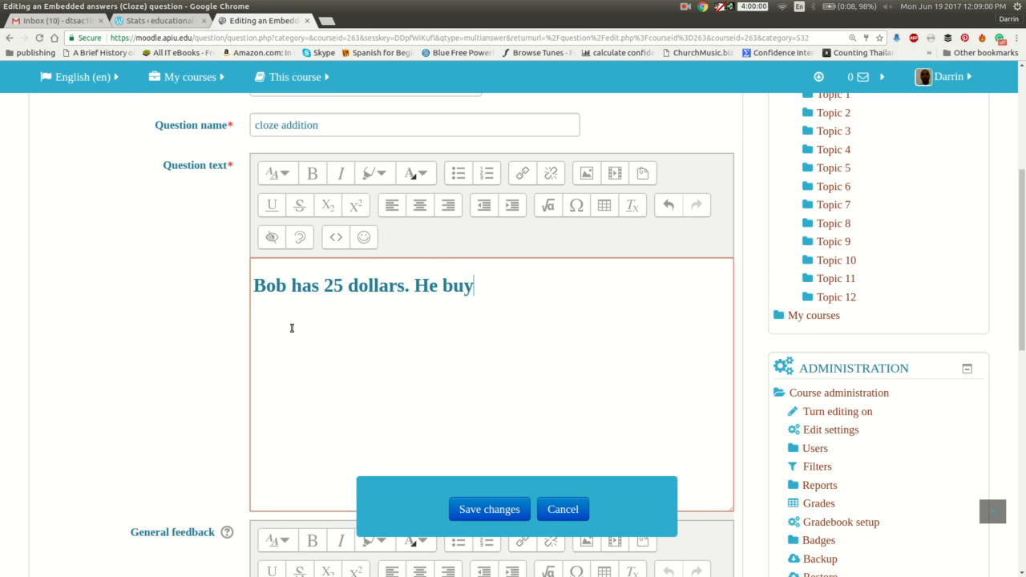
pyautogui.write('s some pen')
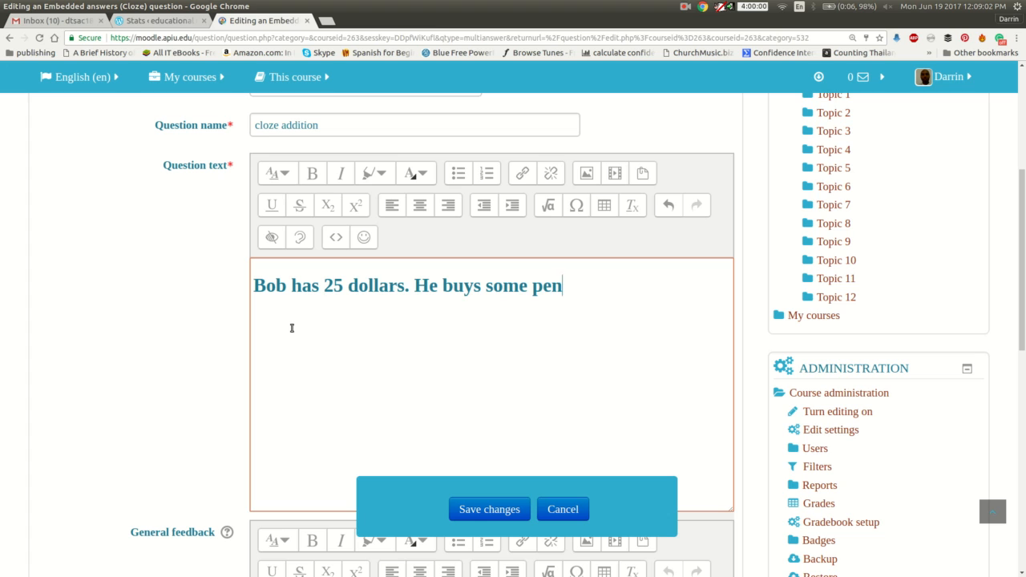
pyautogui.write('s for $1')
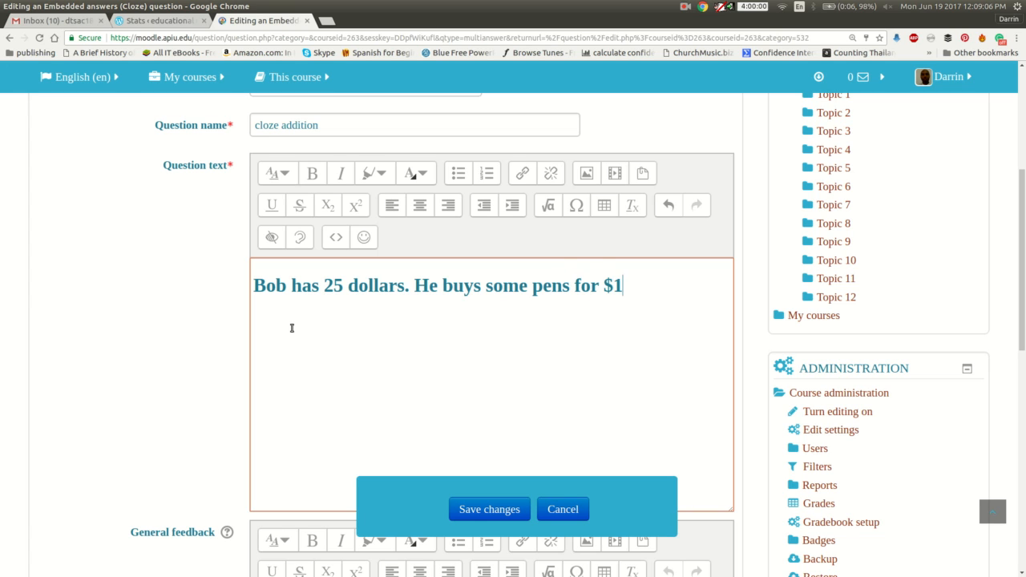
pyautogui.write('.20. How m')
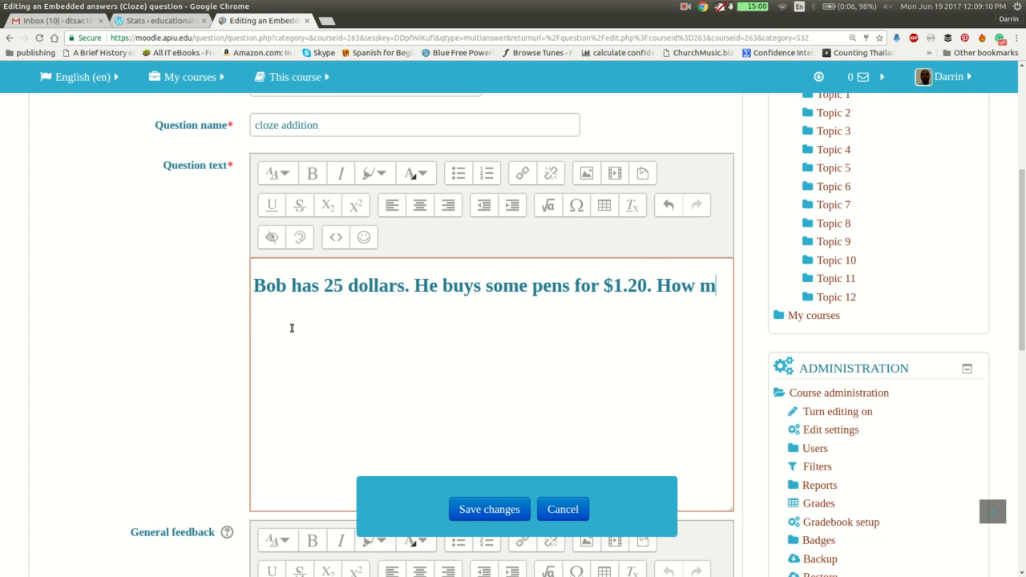
pyautogui.write('uch money ')
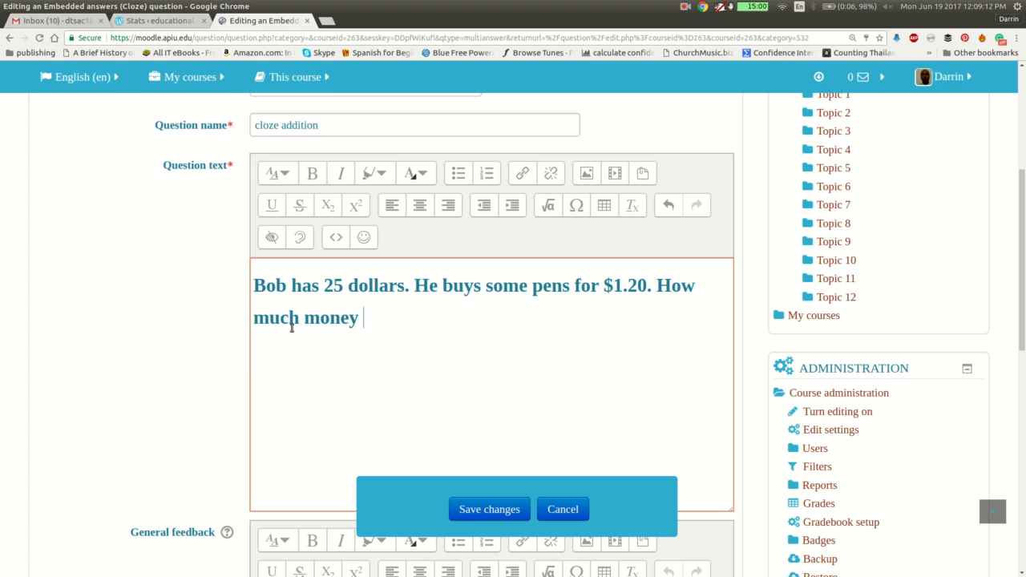
pyautogui.write('does Bob have left')
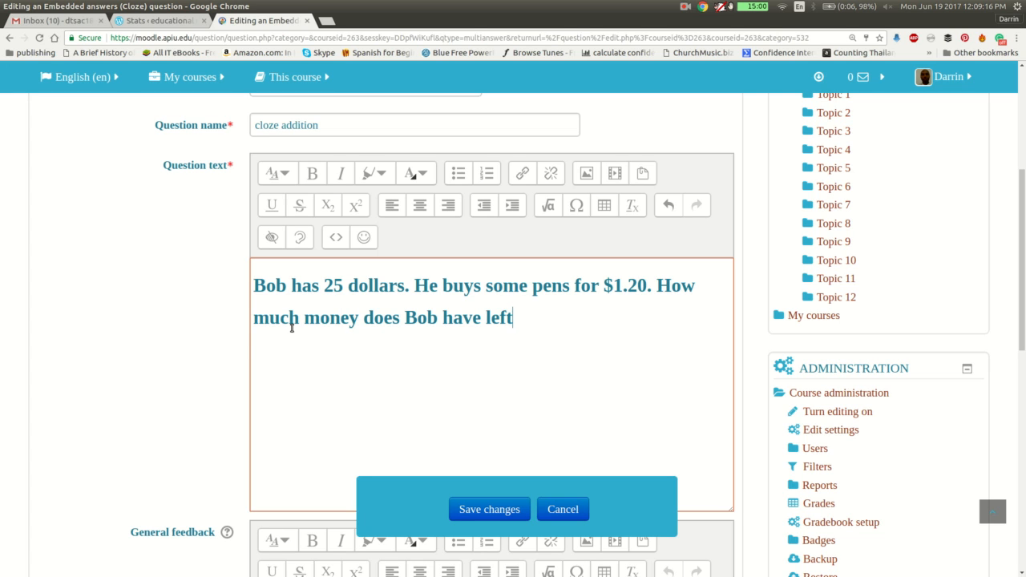
pyautogui.write('?')
# Begin the cloze code with {1:NUMERICAL:%100%.
pyautogui.write('{1')
pyautogui.write(':NUMERICAL')
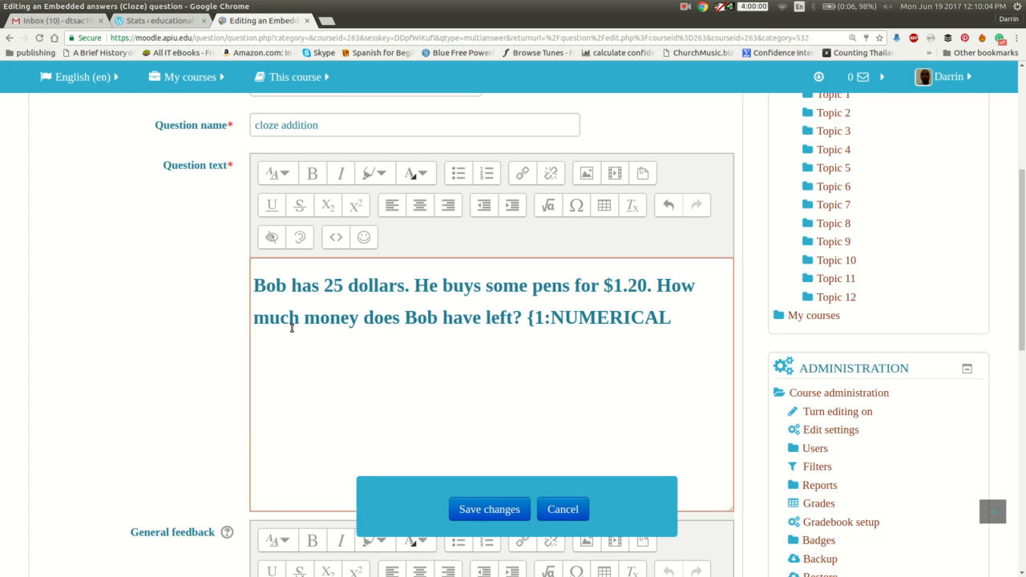
pyautogui.write(':')
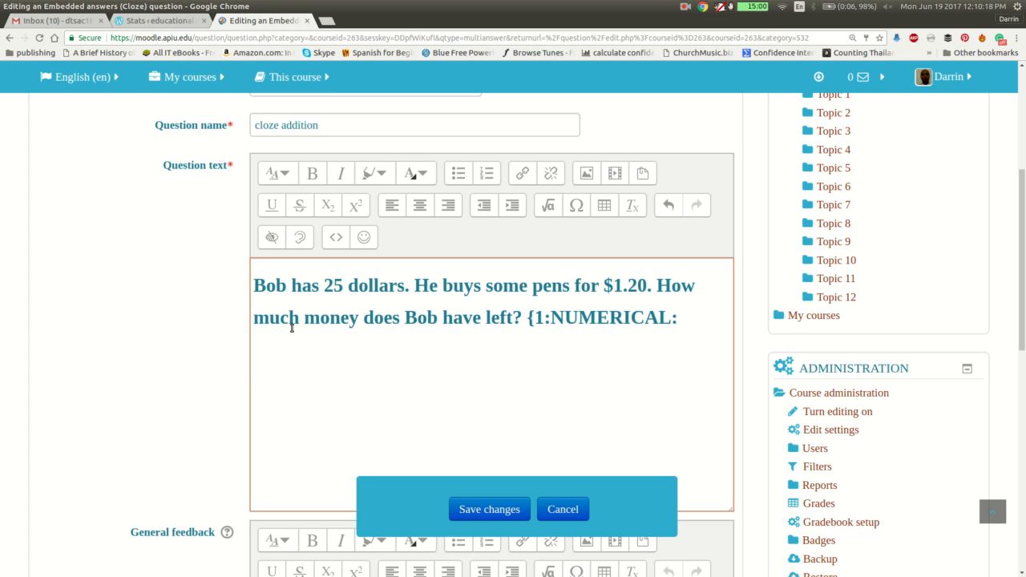
pyautogui.write('%100%')
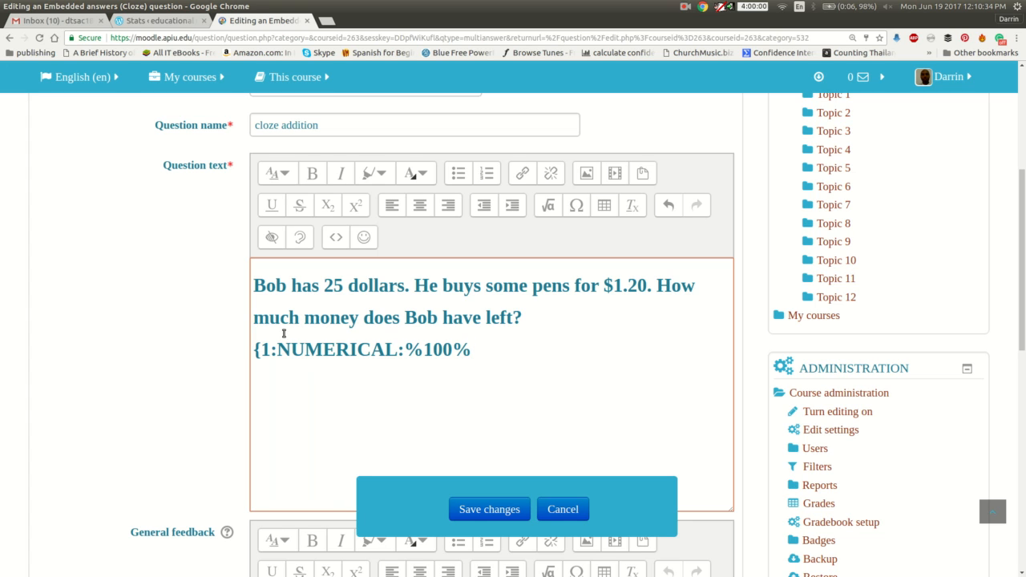
# Highlight the field number, NUMERICAL keyword, colons and %100% marker to explain each part.
pyautogui.click(270, 349)
pyautogui.hotkey('shift', 'Left')
pyautogui.press('Right')
pyautogui.hotkey('shift', 'Right')
pyautogui.press('Right')
pyautogui.hotkey('ctrl', 'shift', 'Right')
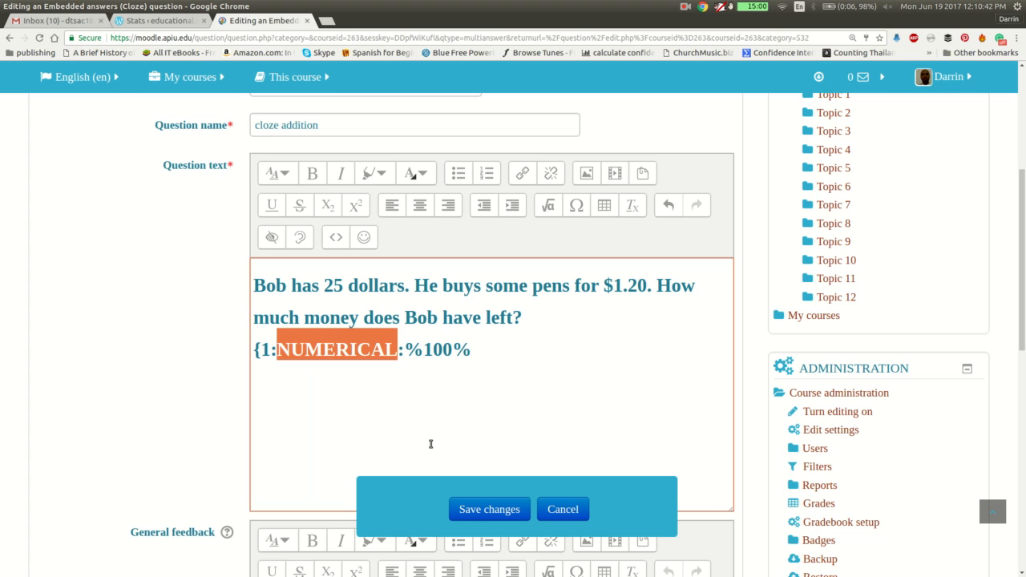
pyautogui.press('Right')
pyautogui.hotkey('shift', 'Right')
pyautogui.press('Right')
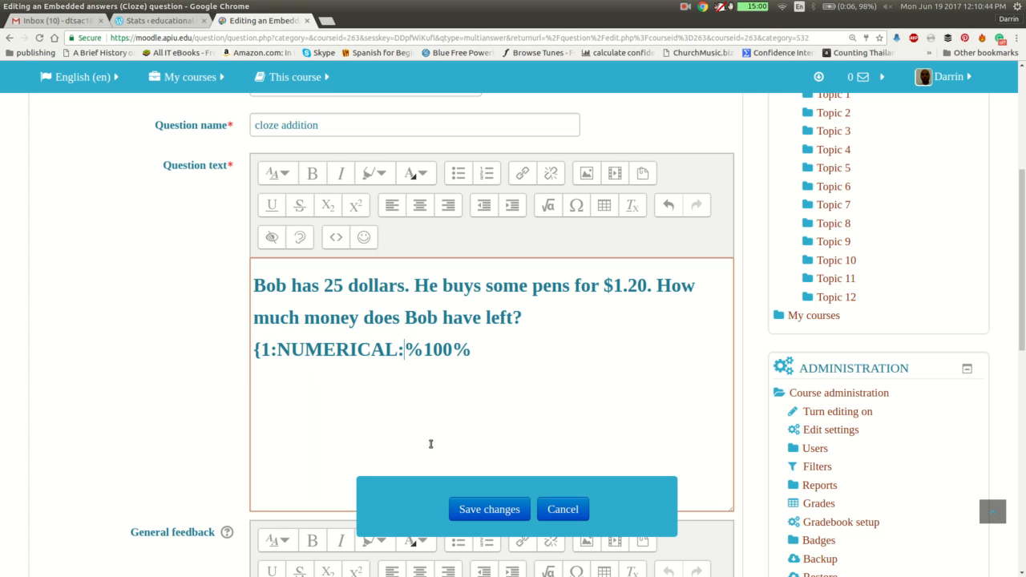
pyautogui.hotkey('shift', 'Right')
pyautogui.hotkey('shift', 'Right')
pyautogui.hotkey('shift', 'Right')
pyautogui.hotkey('shift', 'Right')
pyautogui.hotkey('shift', 'Right')
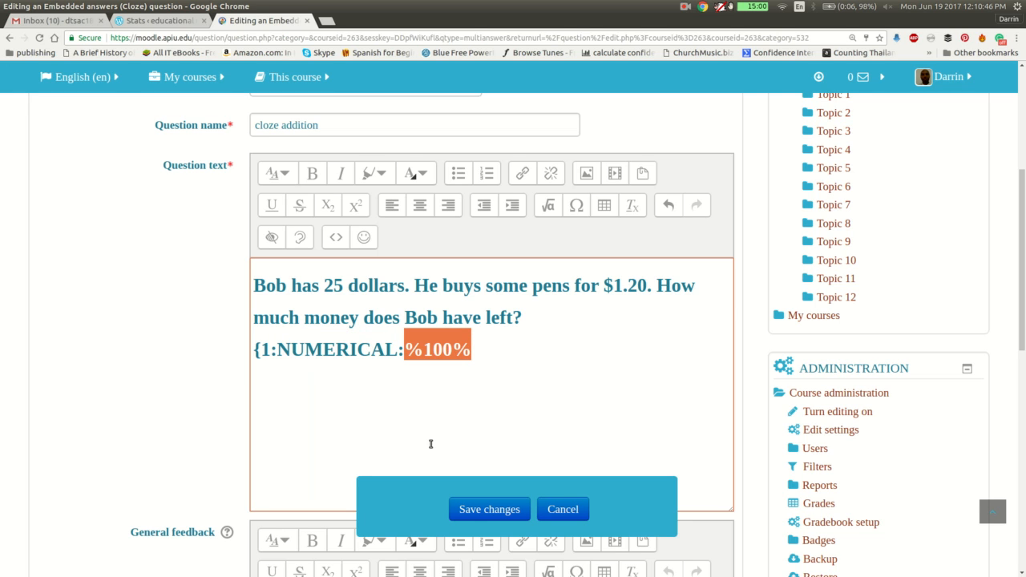
pyautogui.press('Right')
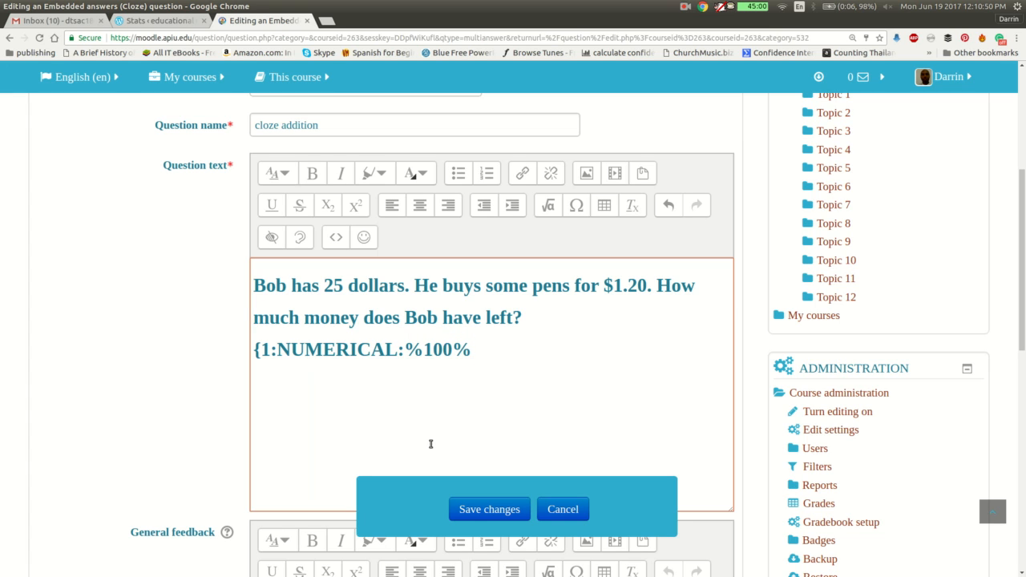
# Add the full-credit answer 23.8 with tolerance 0.1, feedback 'correct', and a ~ separator.
pyautogui.write('23.8')
pyautogui.write(':0.1')
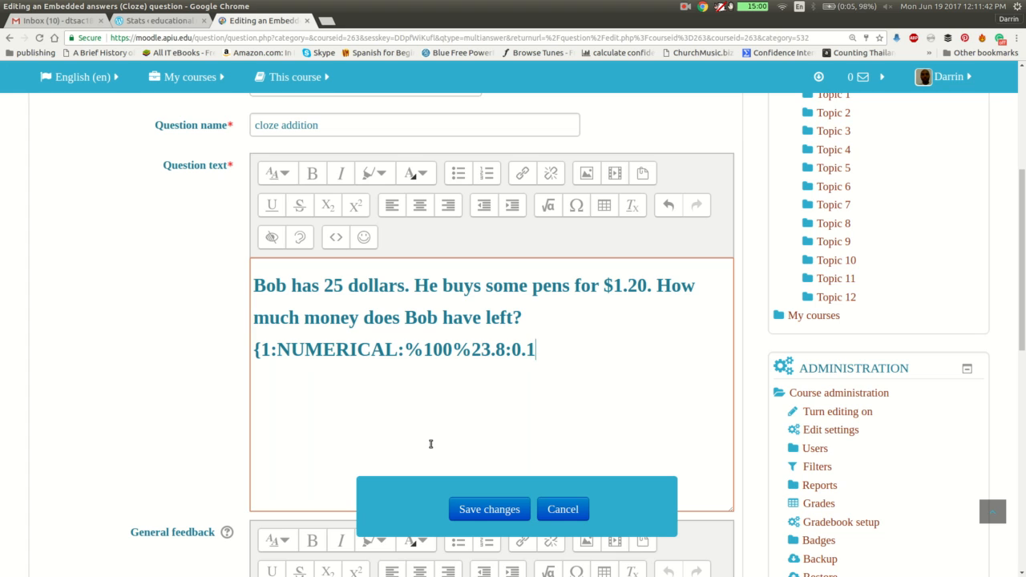
pyautogui.write('#correct')
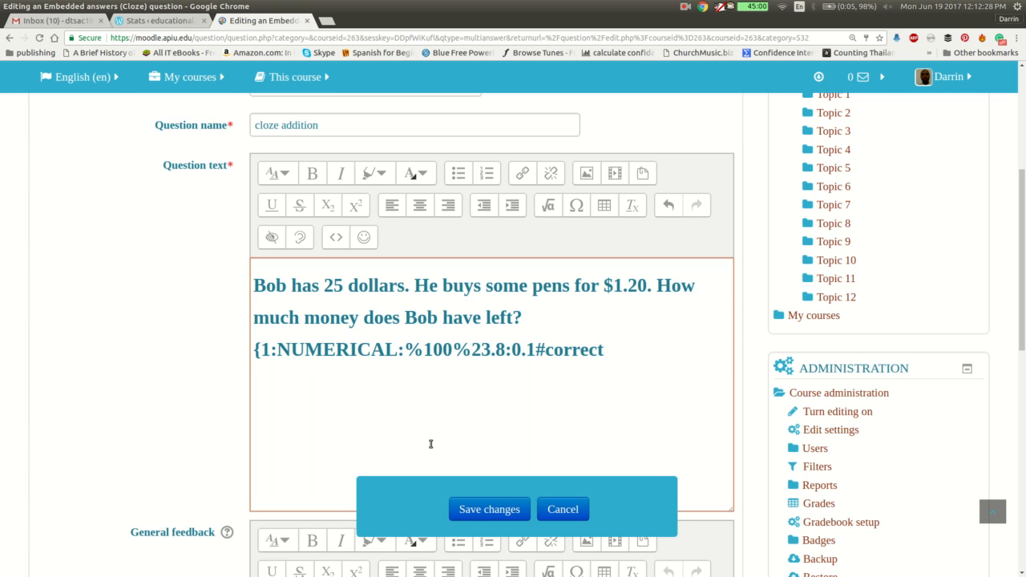
pyautogui.write('~')
# Add the half-credit answer %50%23.8:2 and step through the code to check it.
pyautogui.write('%50%')
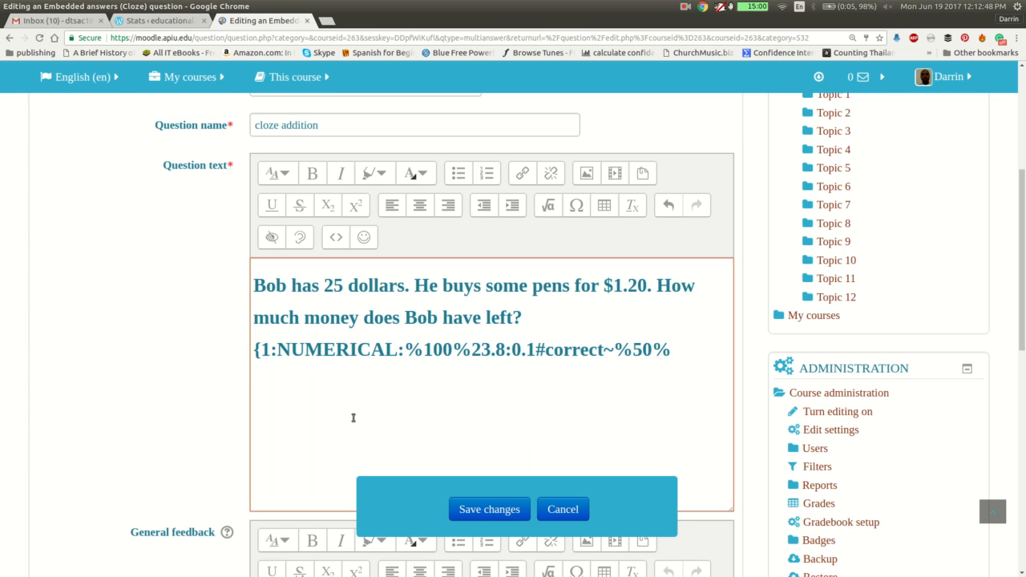
pyautogui.write('23.8:2')
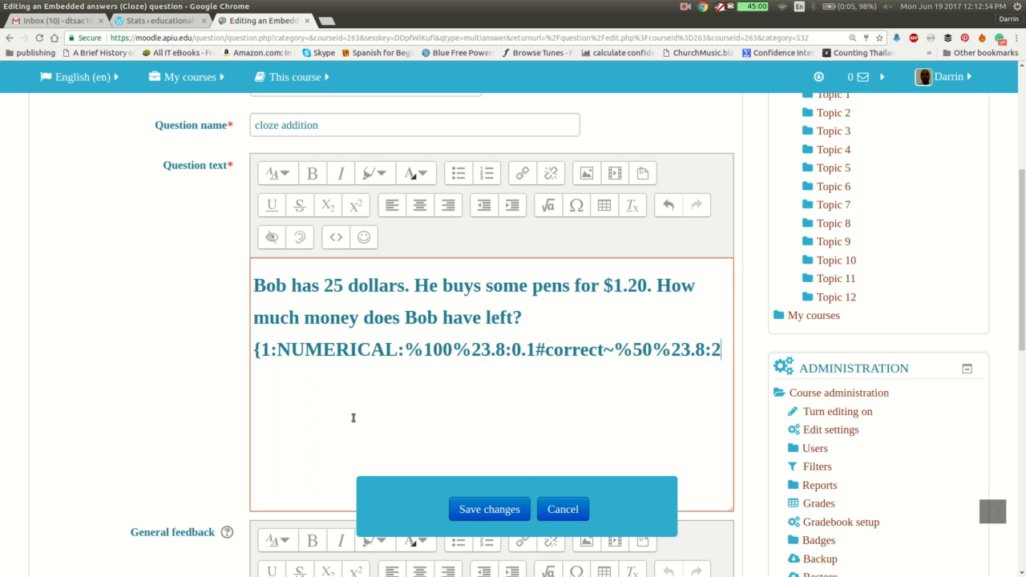
pyautogui.press('Left')
pyautogui.press('Left')
pyautogui.press('Left')
pyautogui.press('Left')
pyautogui.press('Left')
pyautogui.press('Left')
pyautogui.press('Left')
pyautogui.press('Left')
pyautogui.press('Left')
pyautogui.press('Left')
pyautogui.press('Left')
pyautogui.press('Left')
pyautogui.press('Left')
pyautogui.press('Left')
pyautogui.press('Right')
pyautogui.press('Right')
pyautogui.press('Right')
pyautogui.press('Right')
pyautogui.press('Right')
pyautogui.press('Right')
pyautogui.rightClick(266, 345)
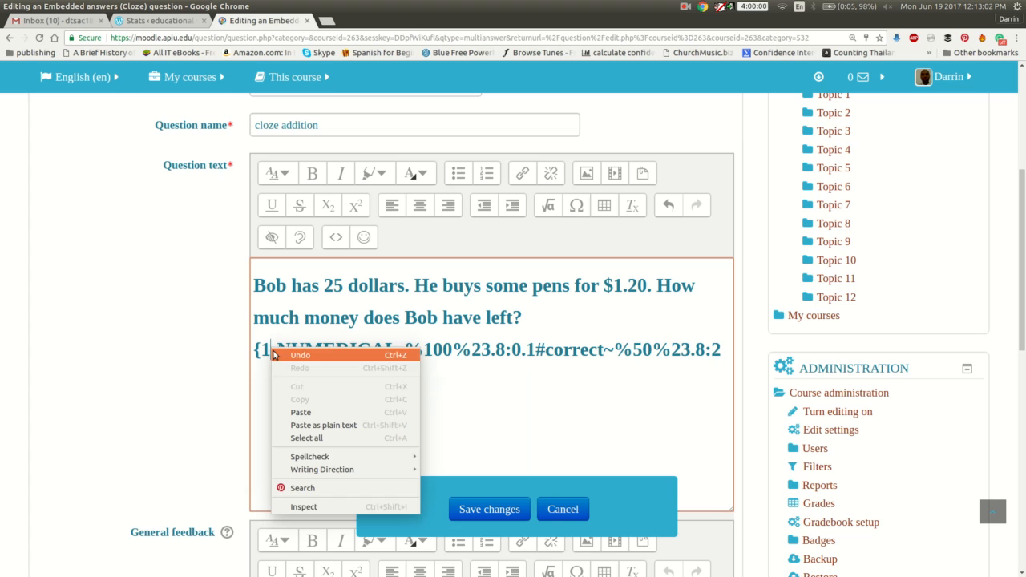
pyautogui.press('Escape')
pyautogui.press('BackSpace')
pyautogui.write('2')
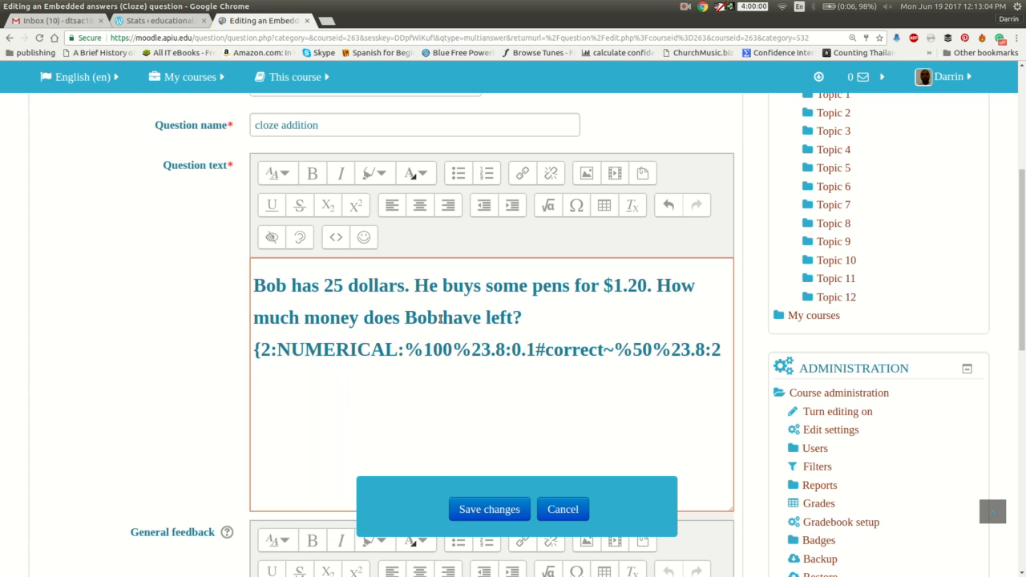
pyautogui.click(719, 349)
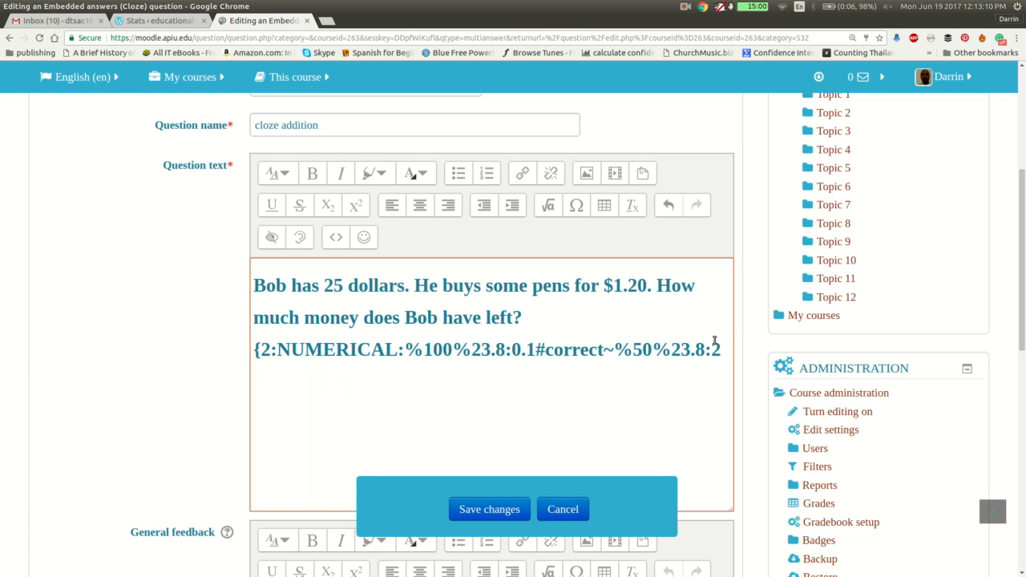
pyautogui.click(270, 350)
pyautogui.doubleClick(294, 351)
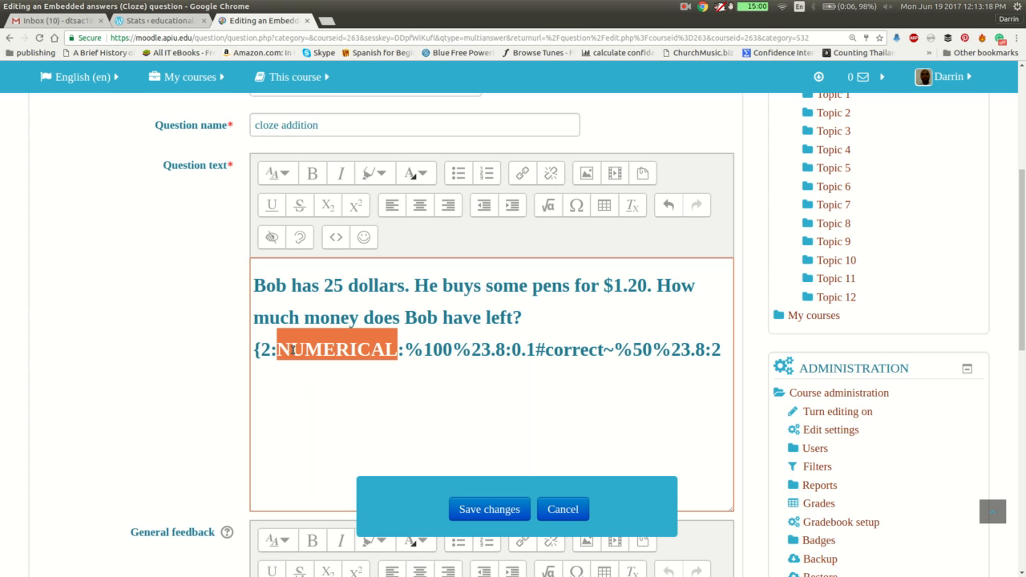
pyautogui.rightClick(407, 353)
pyautogui.press('Escape')
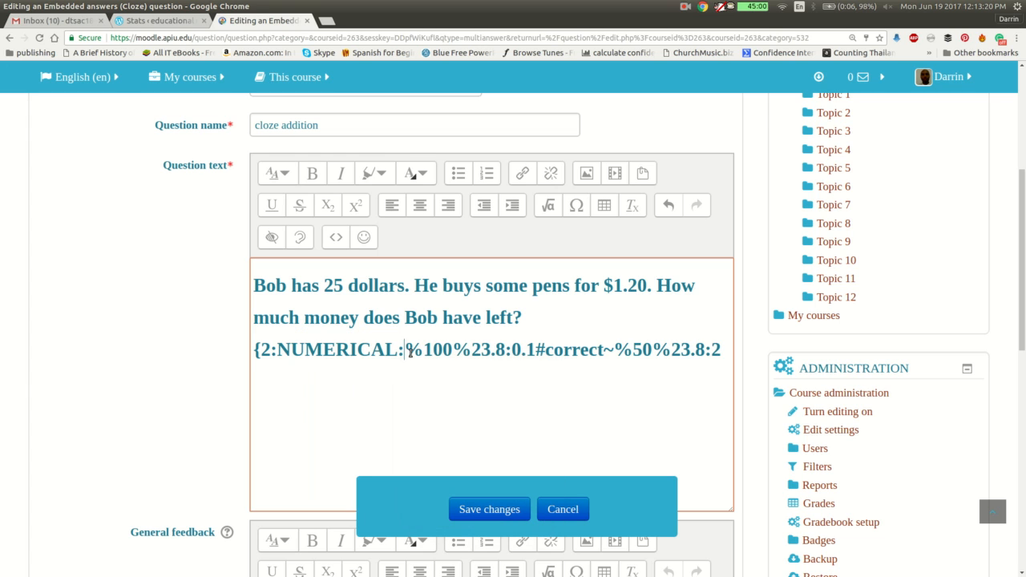
pyautogui.moveTo(405, 353); pyautogui.dragTo(538, 353)
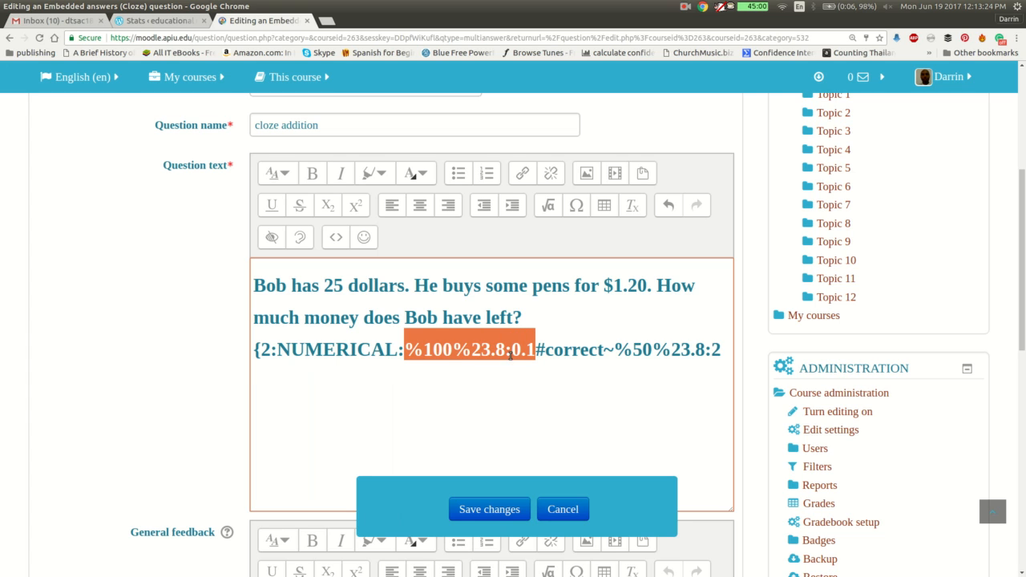
pyautogui.click(472, 349)
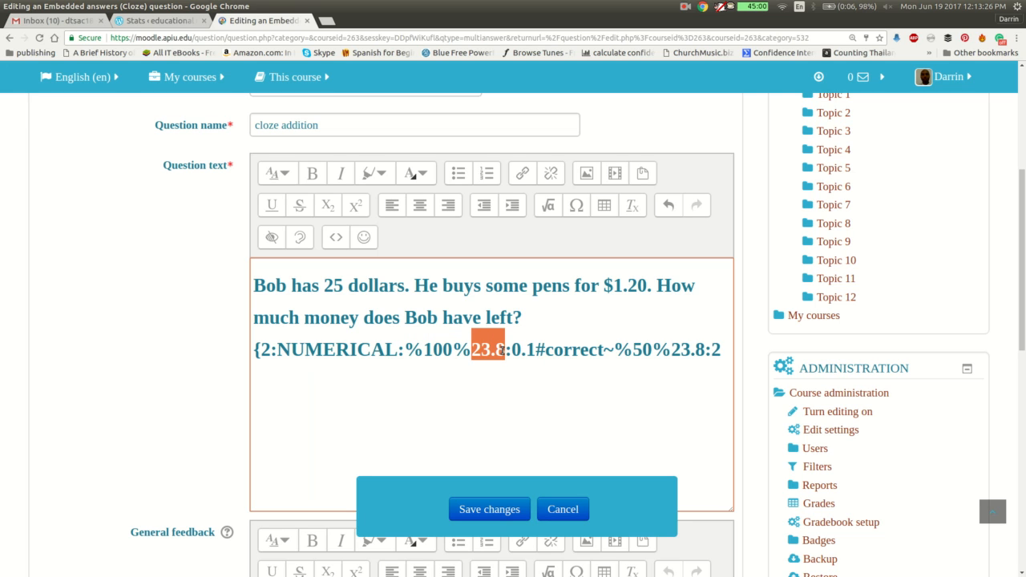
pyautogui.click(511, 350)
pyautogui.moveTo(511, 350); pyautogui.dragTo(535, 353)
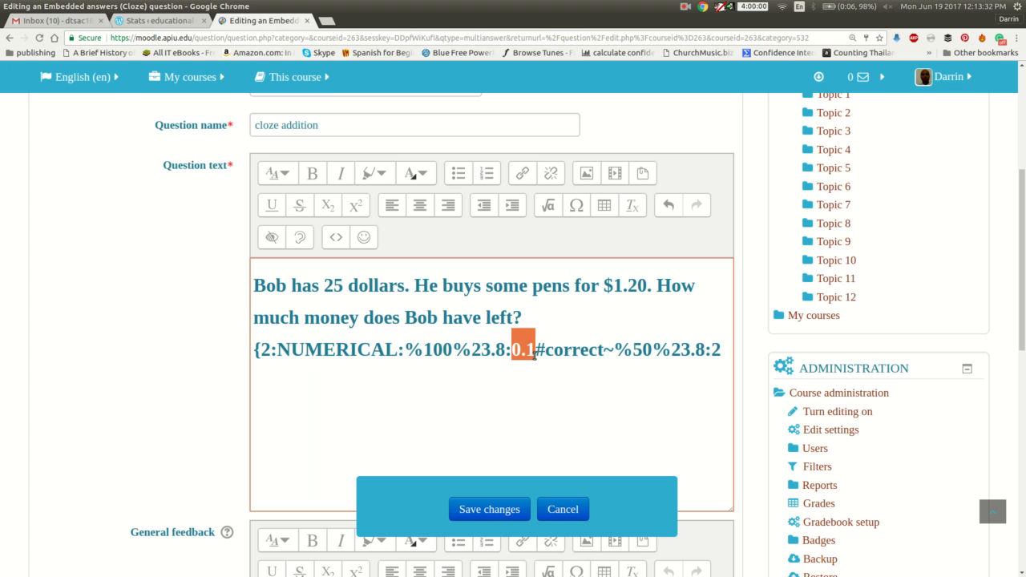
pyautogui.click(534, 352)
pyautogui.moveTo(536, 350); pyautogui.dragTo(604, 351)
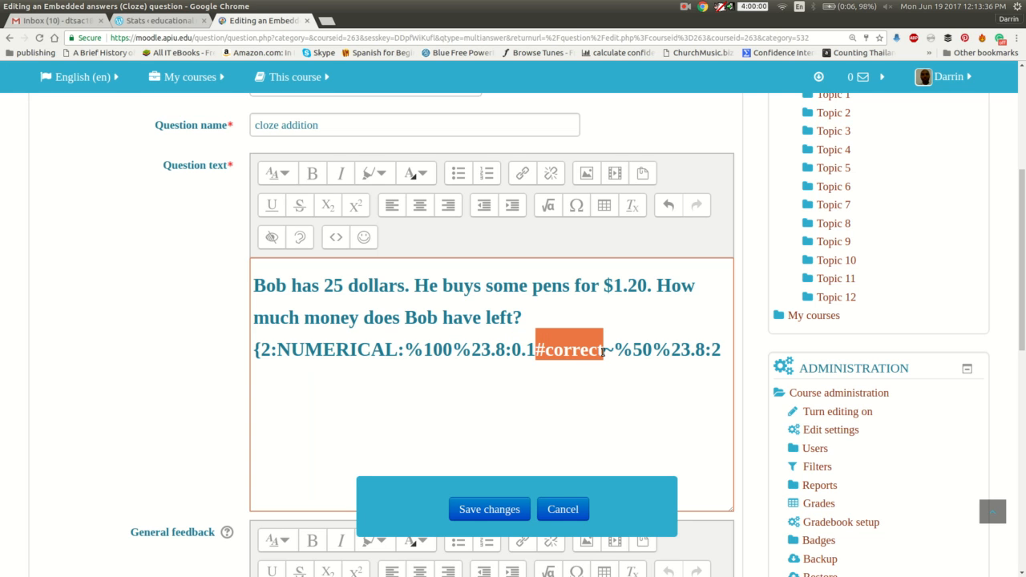
pyautogui.click(604, 351)
pyautogui.moveTo(603, 351); pyautogui.dragTo(614, 351)
pyautogui.click(614, 350)
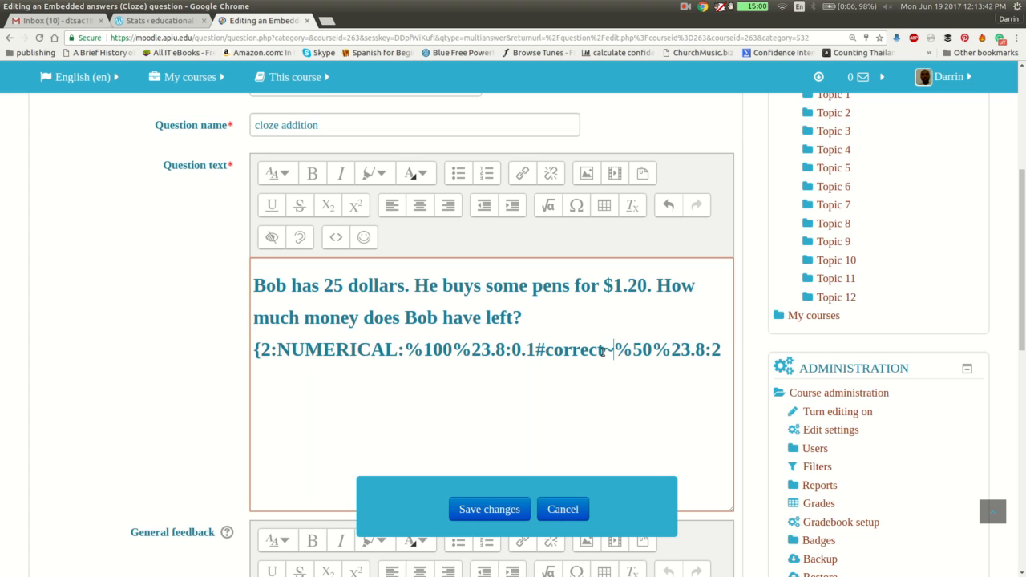
pyautogui.press('Right')
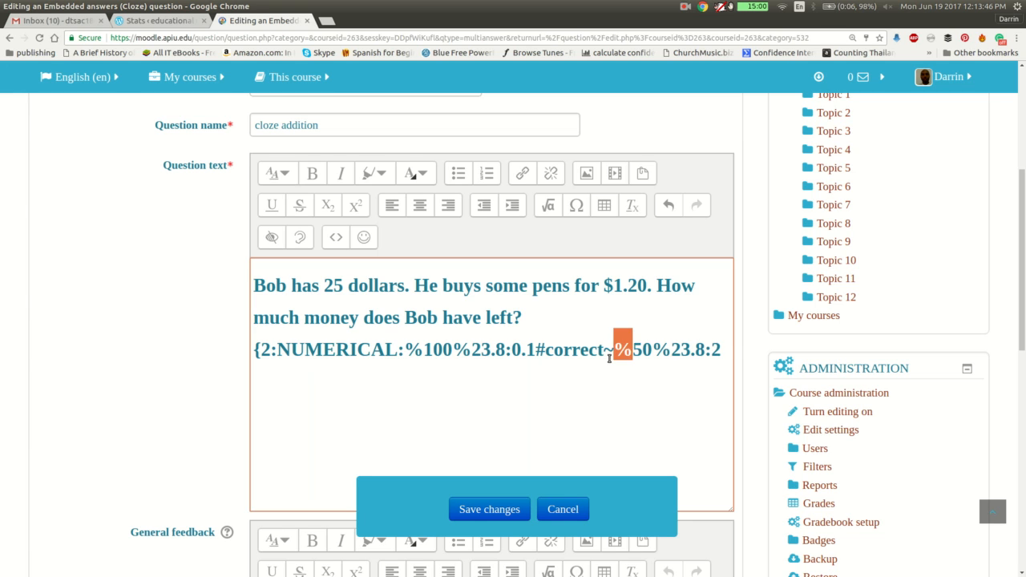
pyautogui.hotkey('shift', 'Right')
pyautogui.hotkey('shift', 'Right')
pyautogui.hotkey('shift', 'Right')
pyautogui.hotkey('shift', 'Right')
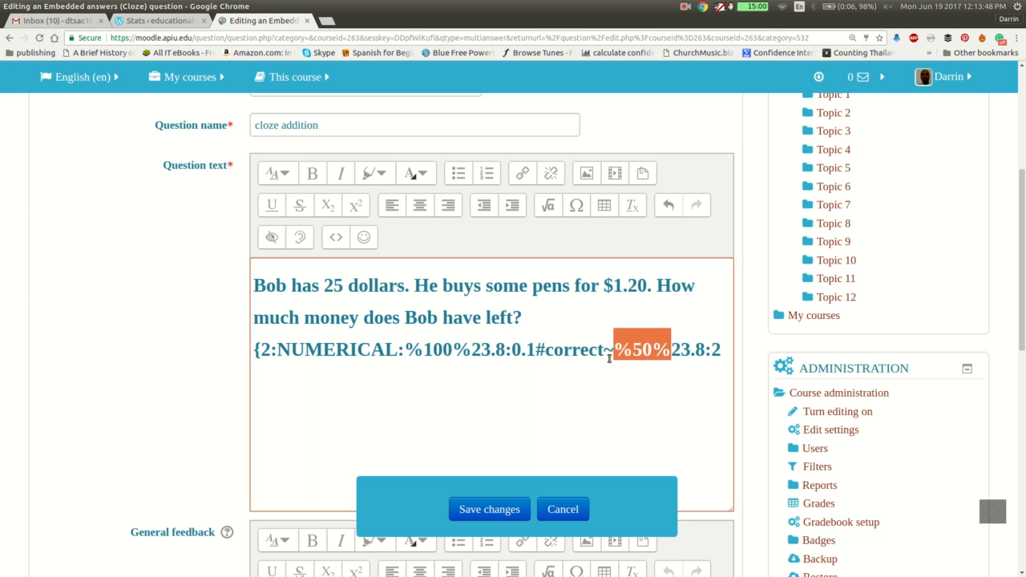
pyautogui.press('Right')
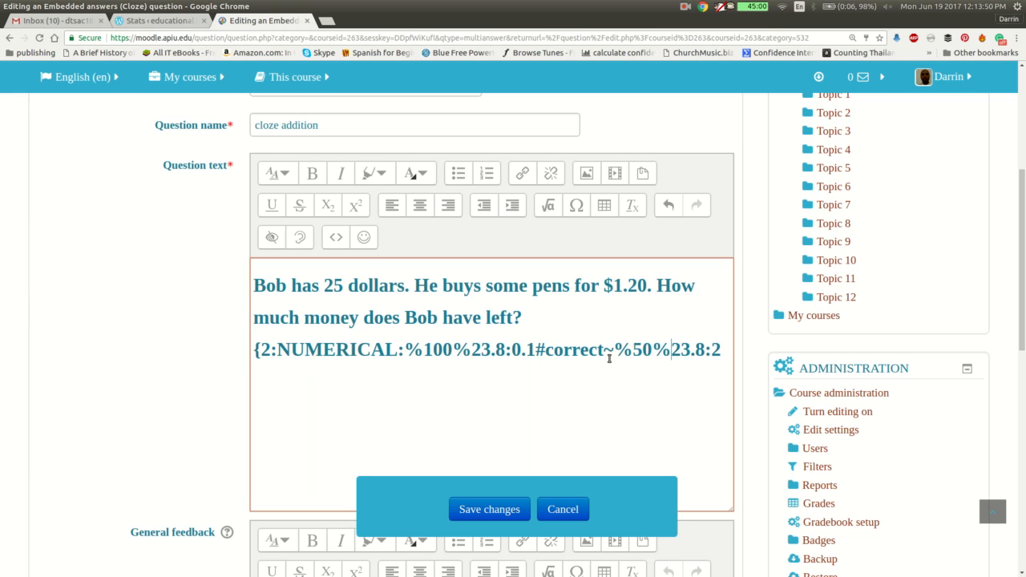
pyautogui.hotkey('shift', 'Right')
pyautogui.hotkey('shift', 'Right')
pyautogui.hotkey('shift', 'Right')
pyautogui.hotkey('shift', 'Right')
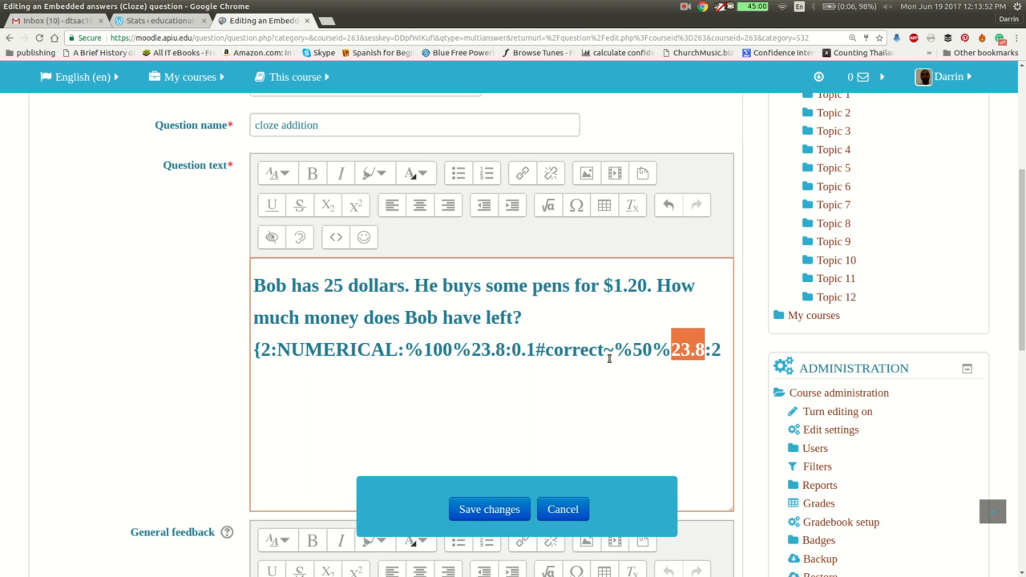
pyautogui.press('Right')
pyautogui.hotkey('shift', 'Right')
pyautogui.hotkey('shift', 'Right')
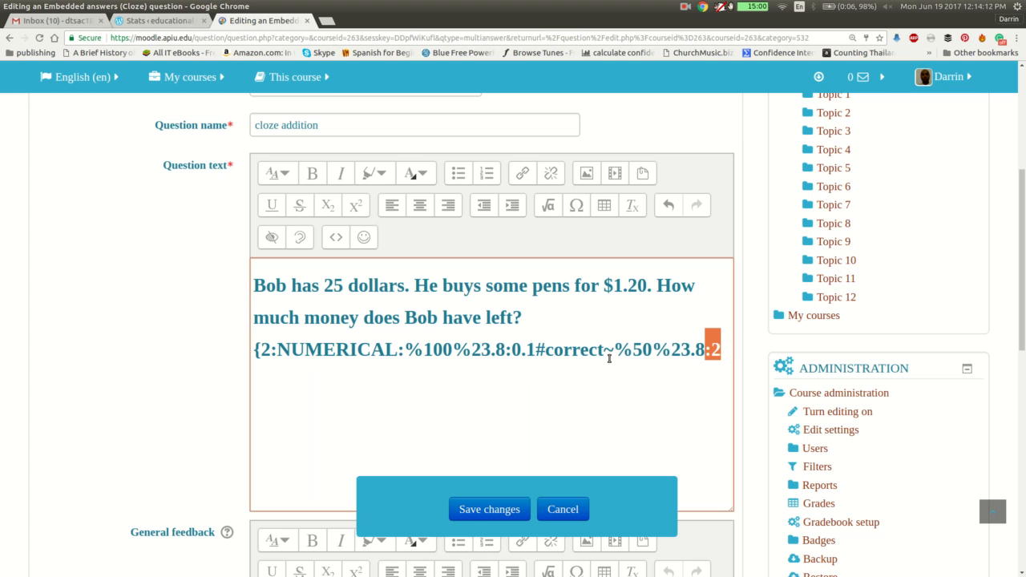
pyautogui.press('Right')
# Append the feedback '#close so half credit' and the closing brace } to the cloze code.
pyautogui.write('#')
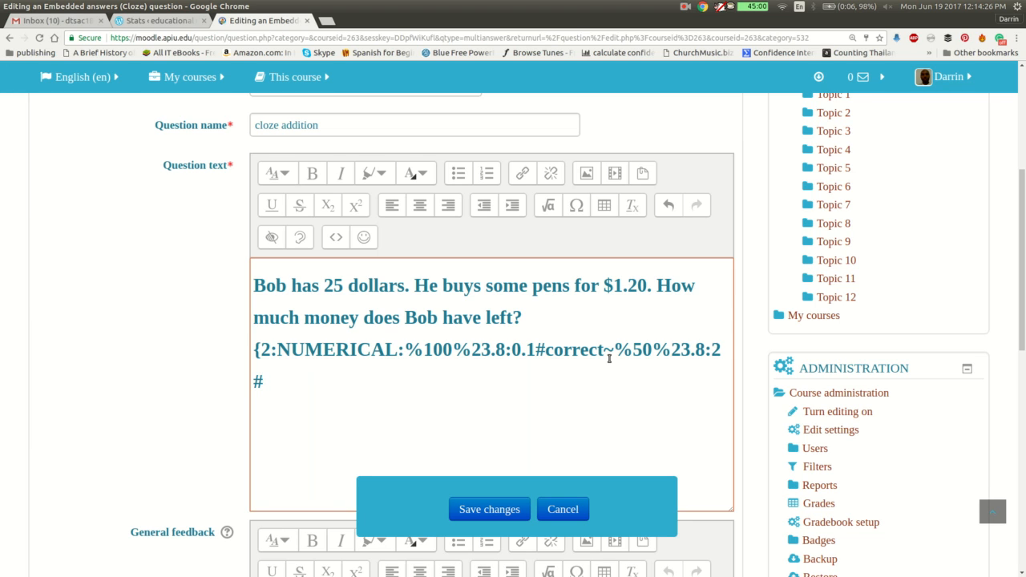
pyautogui.write('close so half credit')
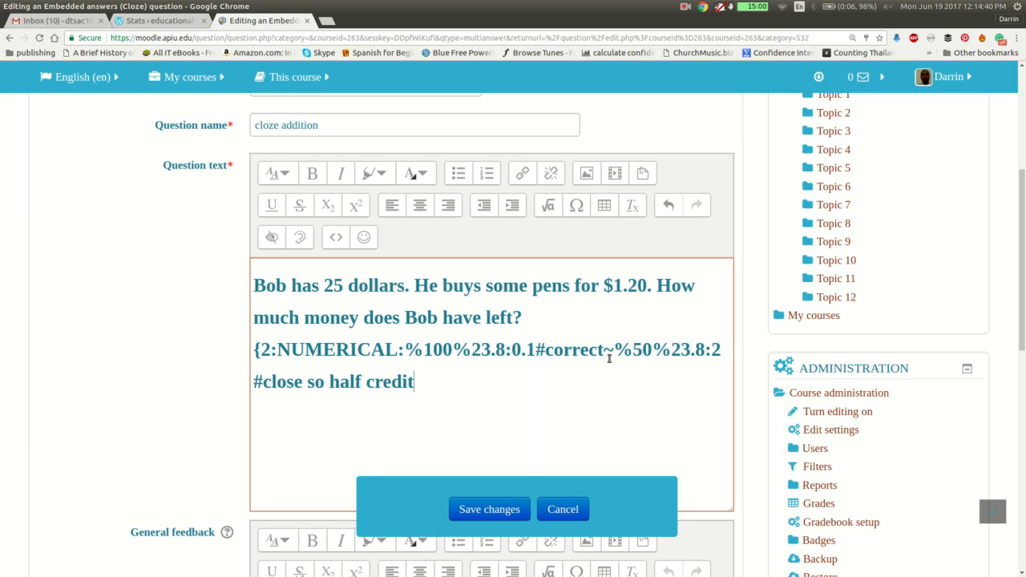
pyautogui.write('}')
pyautogui.scroll(-1, 609, 358)
pyautogui.scroll(-1, 610, 358)
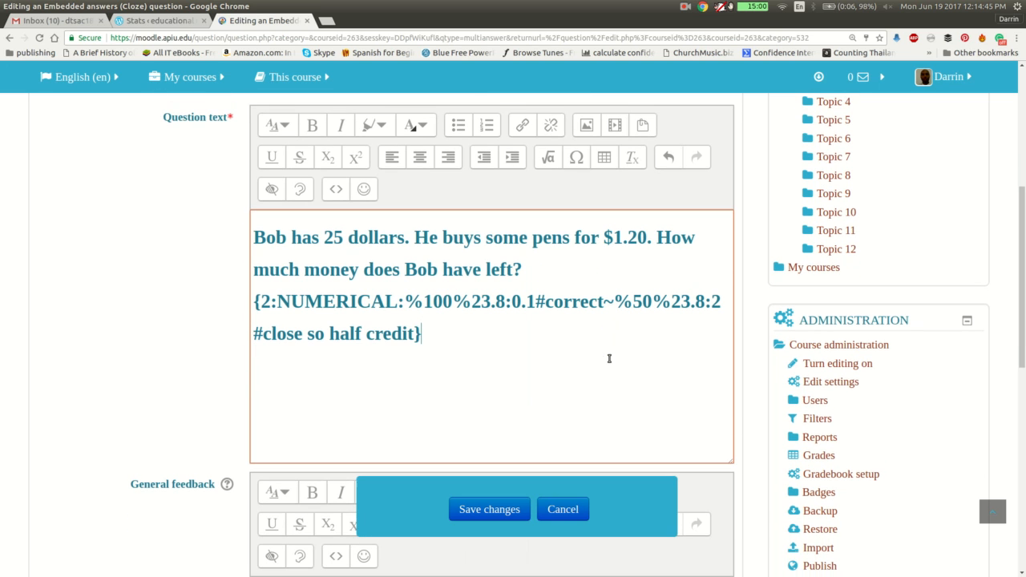
# Save the question, then preview 'cloze addition' from the question bank.
pyautogui.click(493, 514)
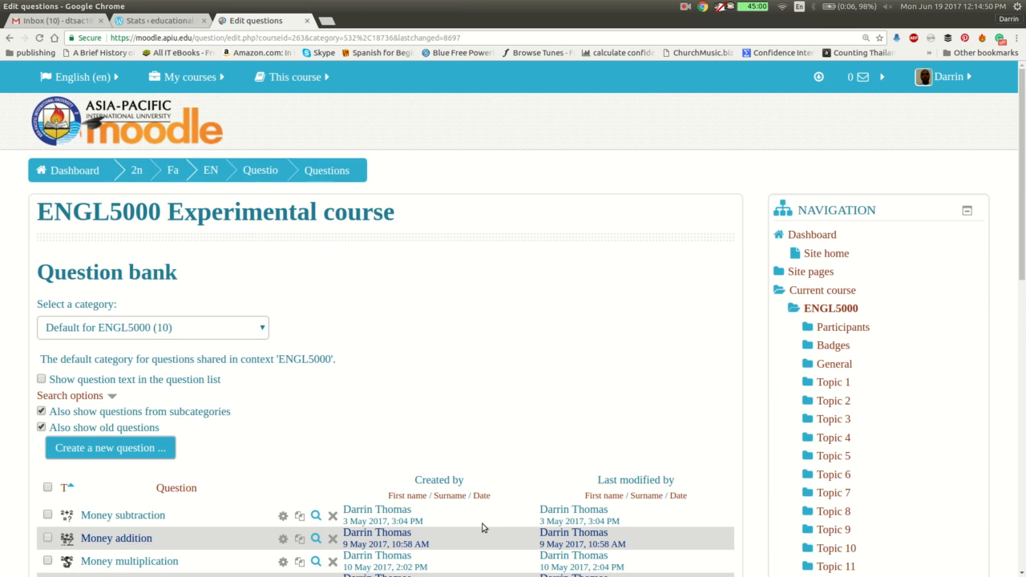
pyautogui.scroll(-4, 481, 533)
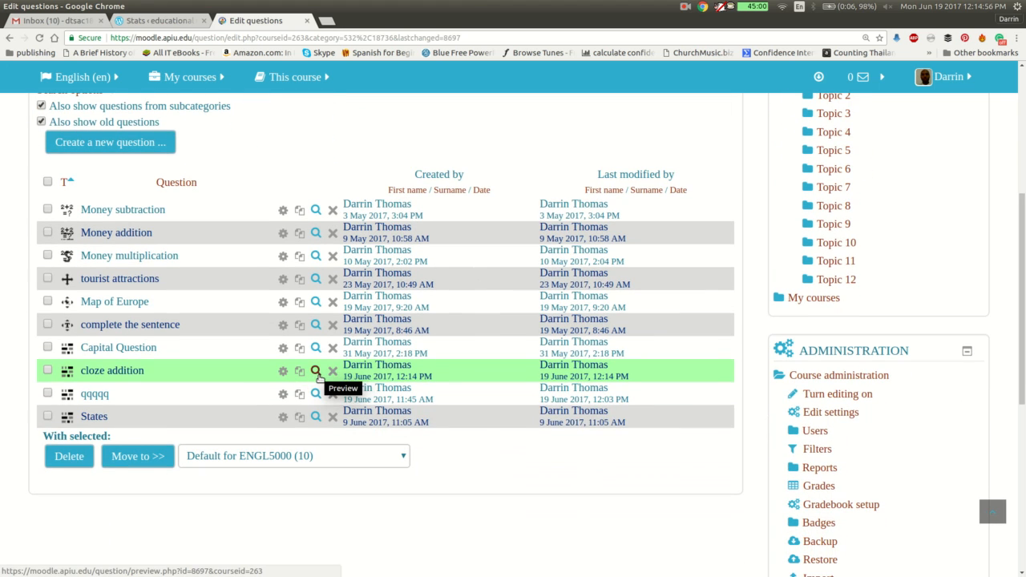
pyautogui.click(316, 372)
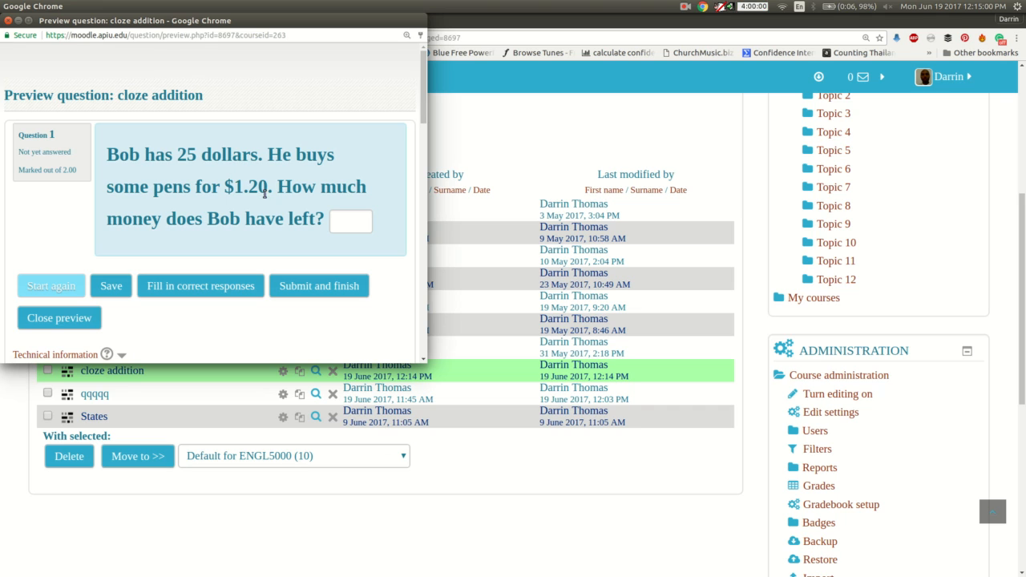
pyautogui.click(341, 219)
pyautogui.scroll(-3, 340, 219)
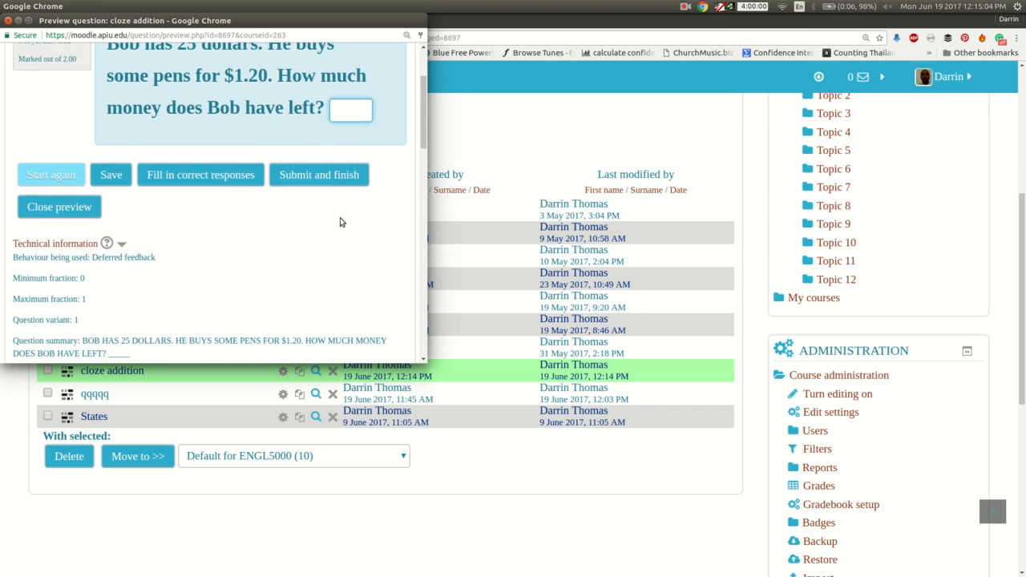
pyautogui.click(8, 20)
pyautogui.moveTo(80, 81)
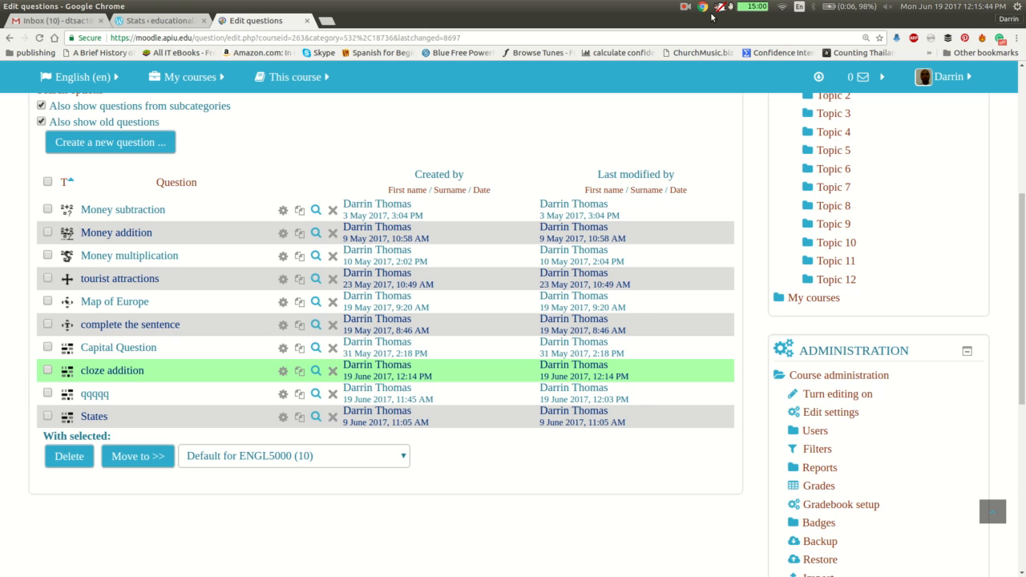
pyautogui.click(689, 5)
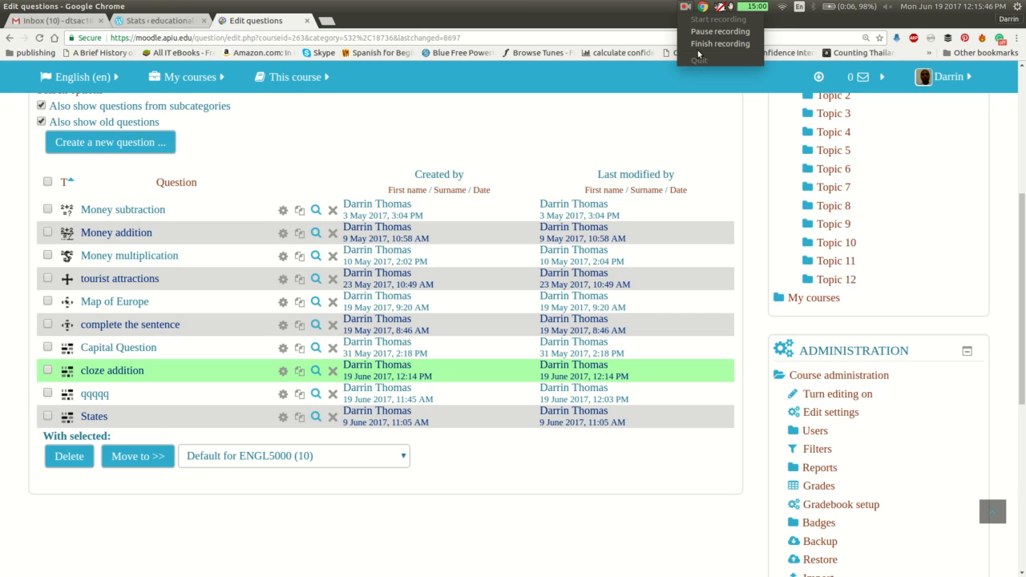